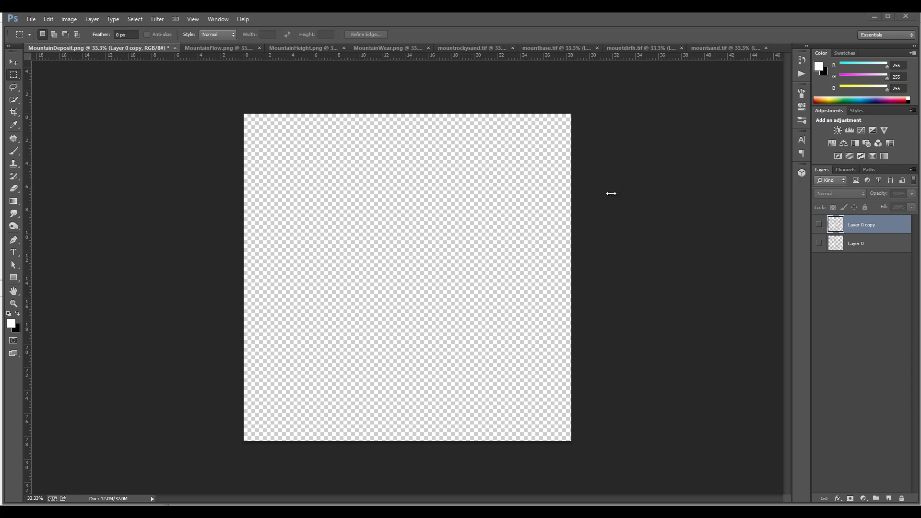
Step: Show Layer 0, then view the MountainFlow.png map with its selection cleared
click(819, 244)
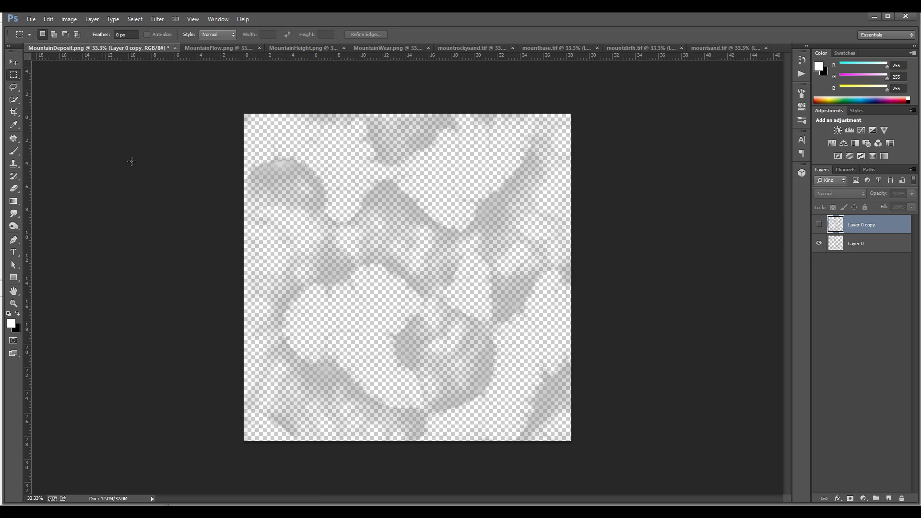
click(220, 48)
key(ctrl+d)
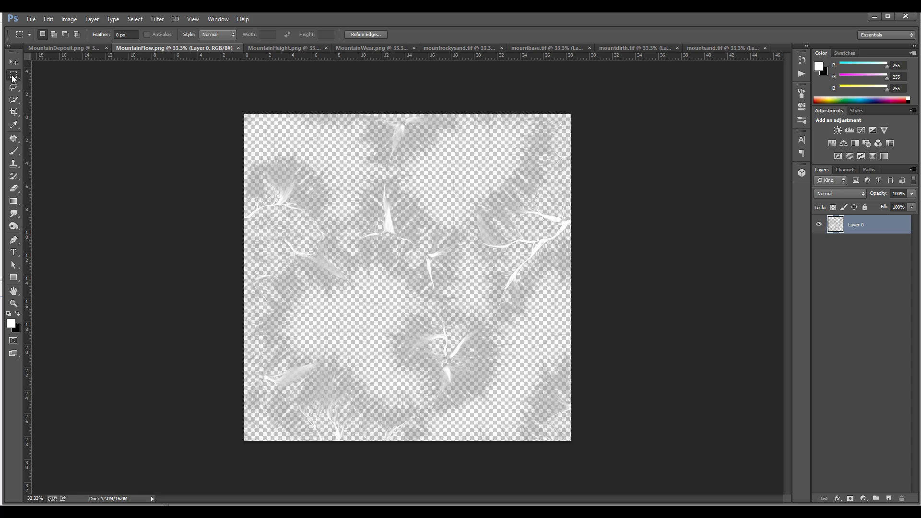
Step: Review MountainHeight and the mountrockysand, mountbase, mountdirth and mountsand textures, then switch to Filter Forge
click(317, 47)
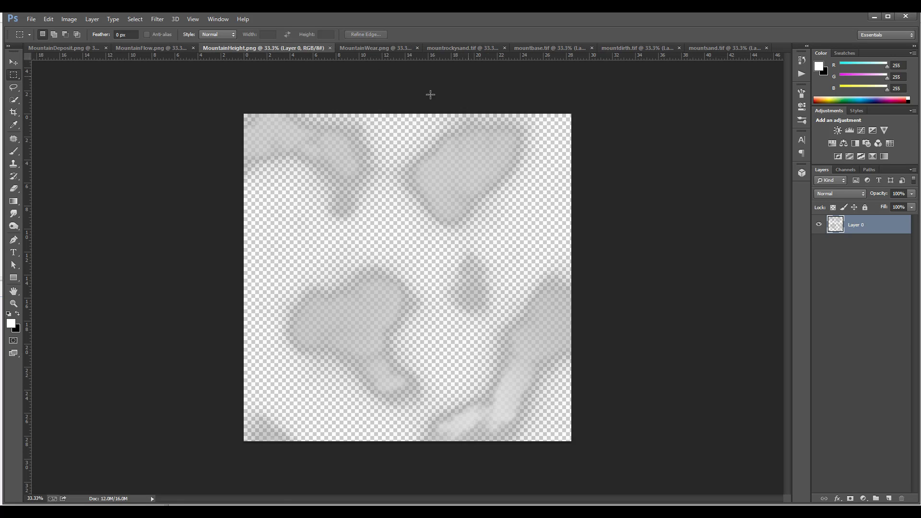
click(464, 49)
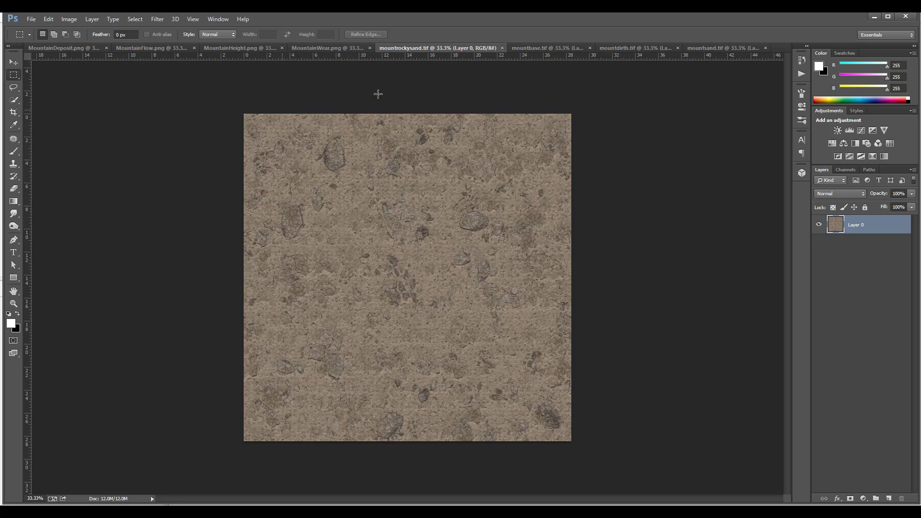
click(540, 47)
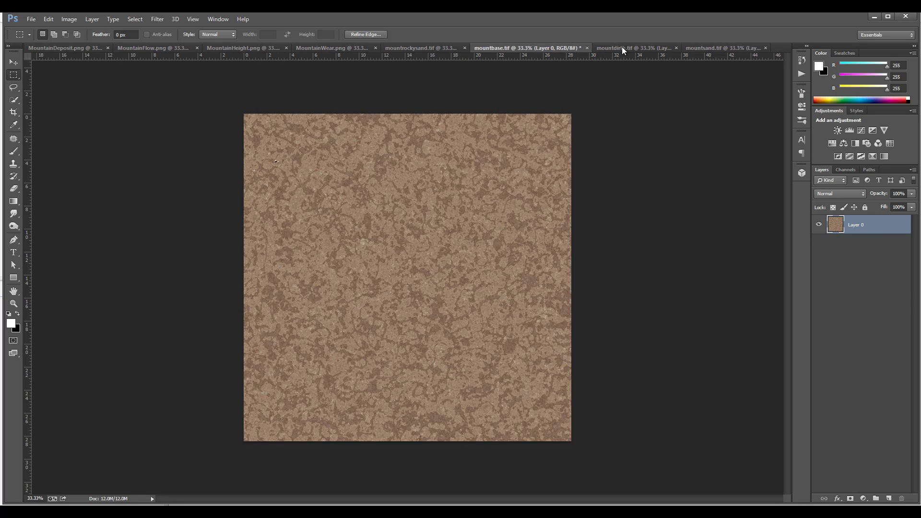
click(666, 48)
click(723, 48)
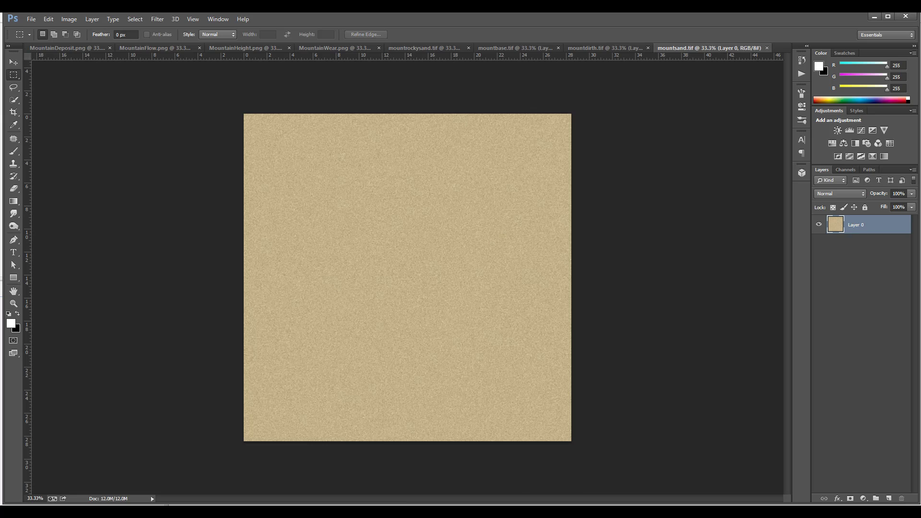
key(alt+Tab)
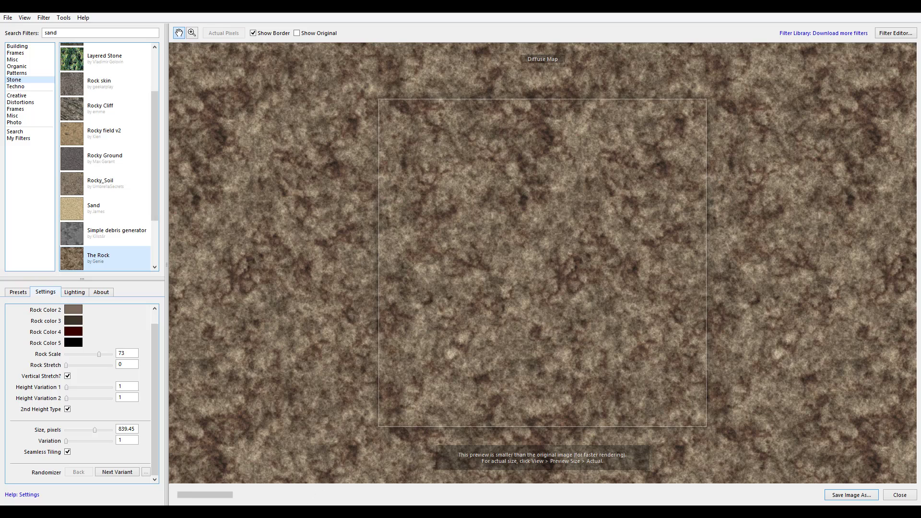
Step: Return to Photoshop's mountsand.tif after reviewing The Rock preview in Filter Forge
key(alt+Tab)
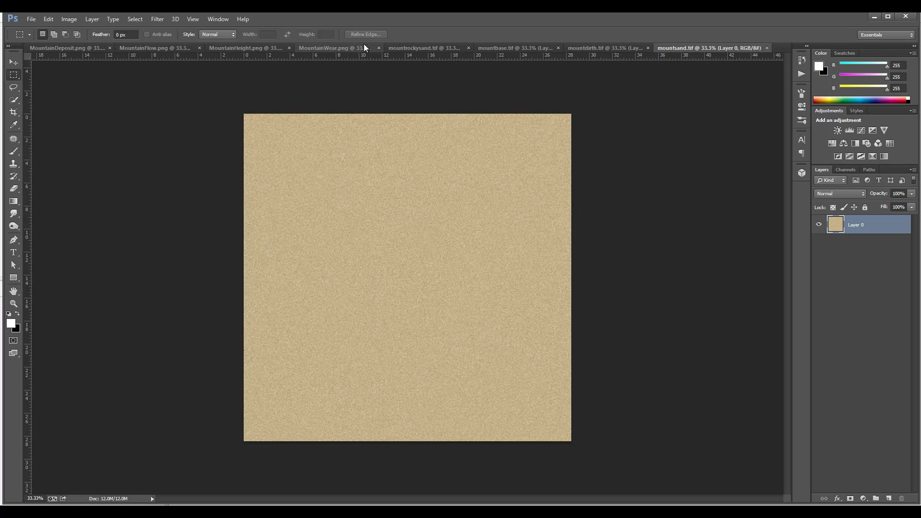
Step: Compare the mountrockysand, mountbase, mountdirth and mountsand textures and MountainWear.png, ending on mountbase.tif
click(415, 49)
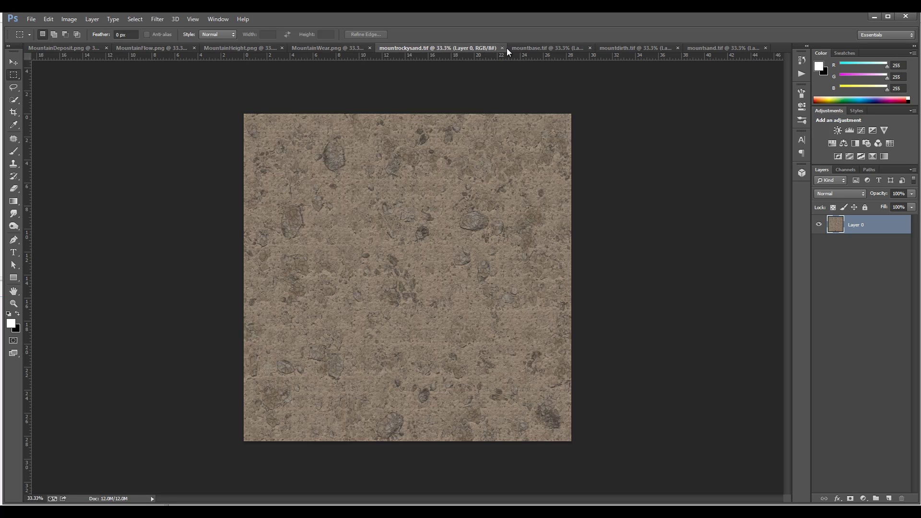
click(552, 47)
click(662, 48)
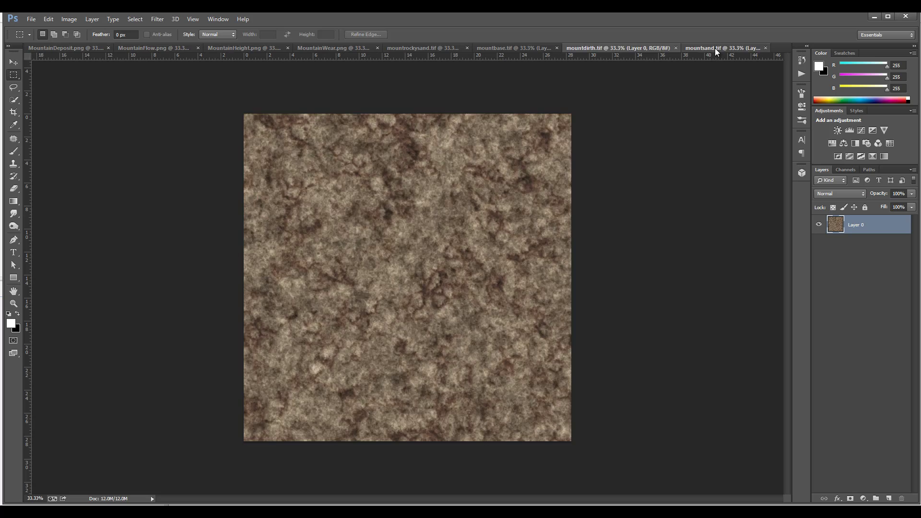
click(714, 48)
click(508, 47)
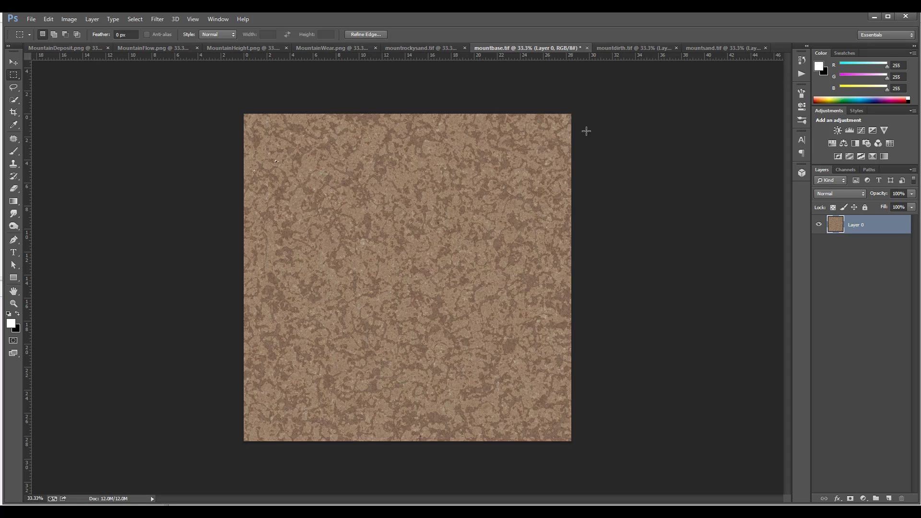
click(312, 48)
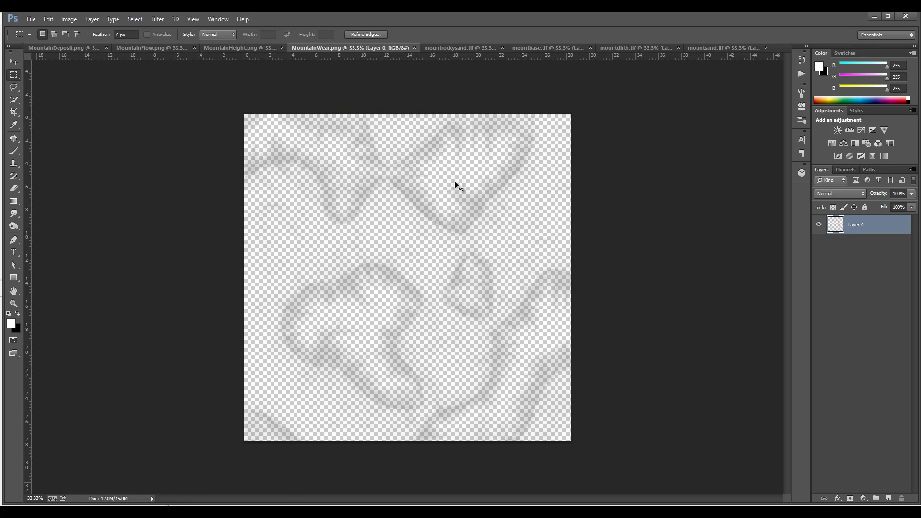
click(524, 48)
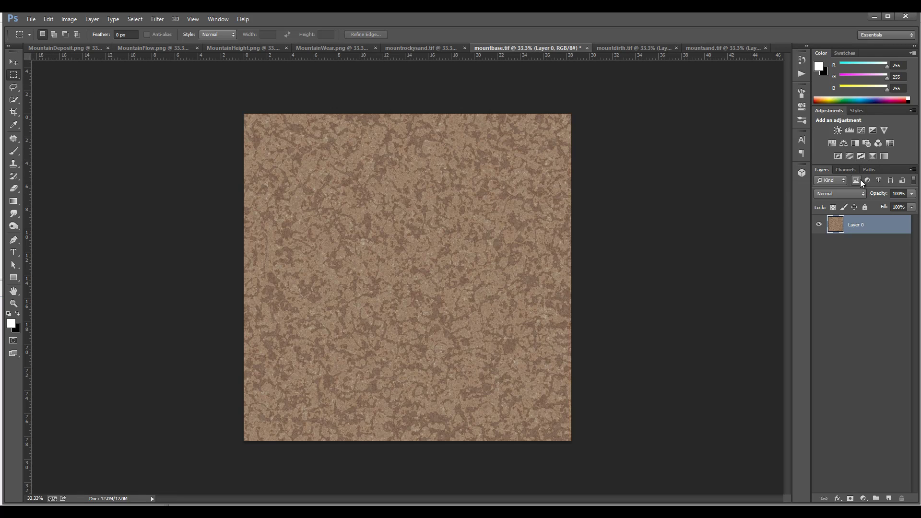
Step: Create an Alpha 1 channel in mountbase, paste the grayscale map, deselect and invert it
click(845, 169)
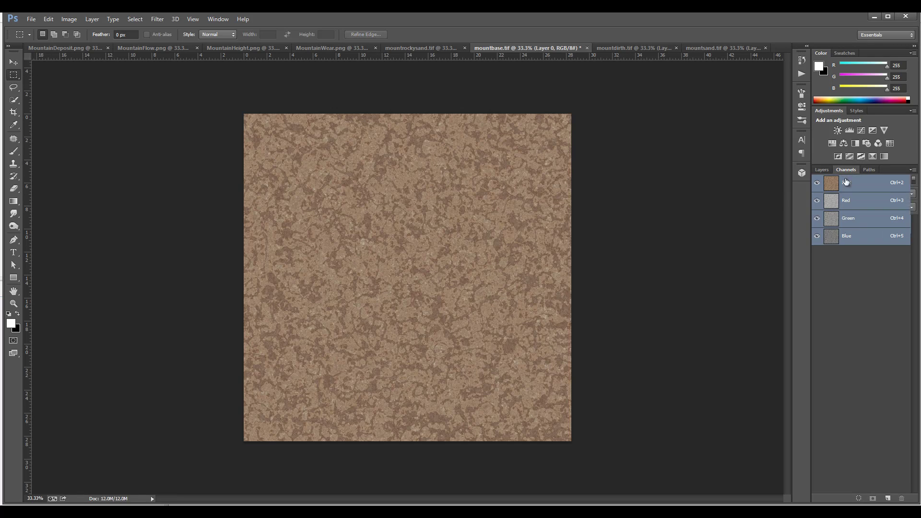
click(888, 499)
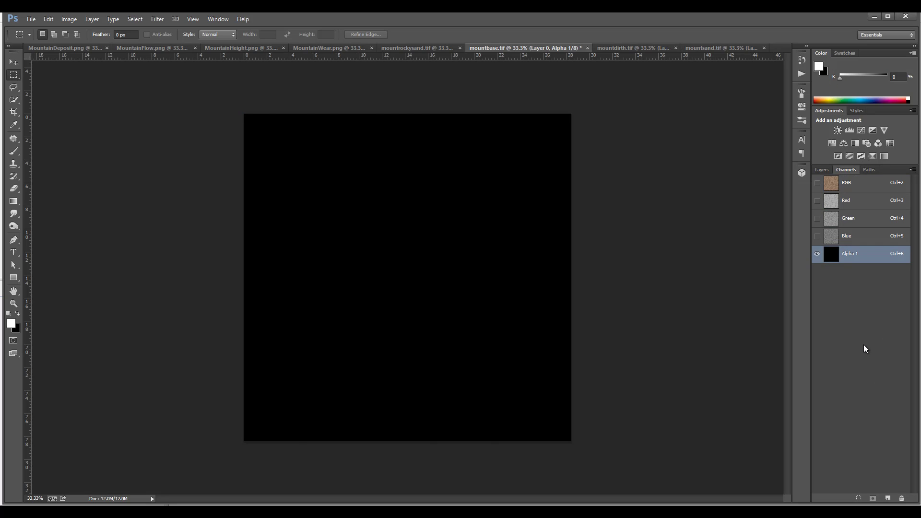
key(ctrl+v)
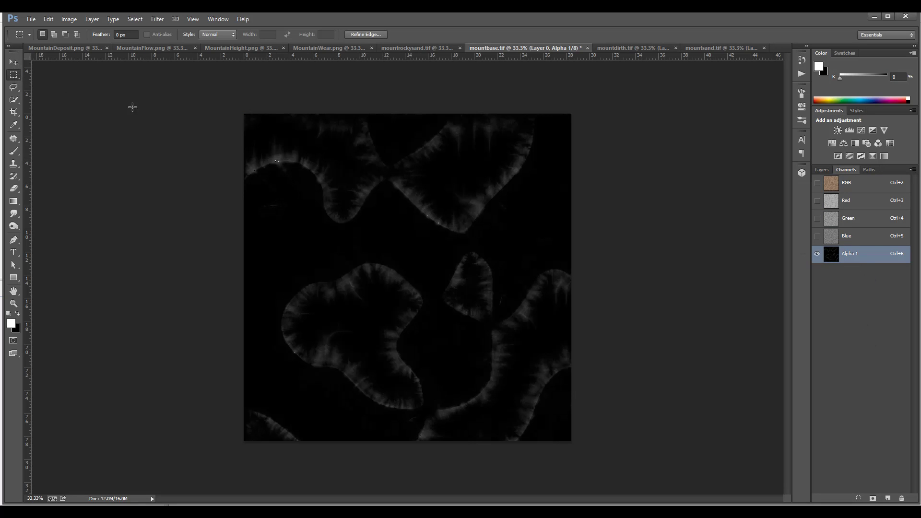
key(ctrl+d)
key(i)
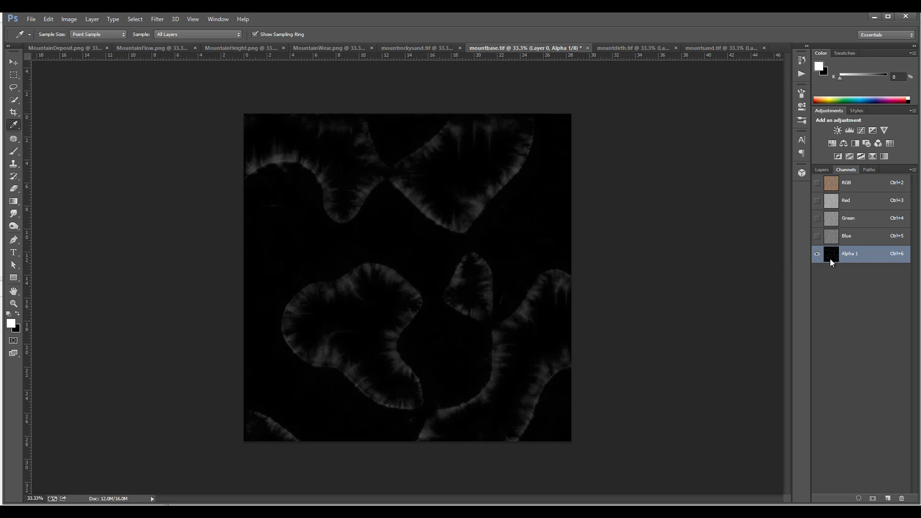
key(ctrl+i)
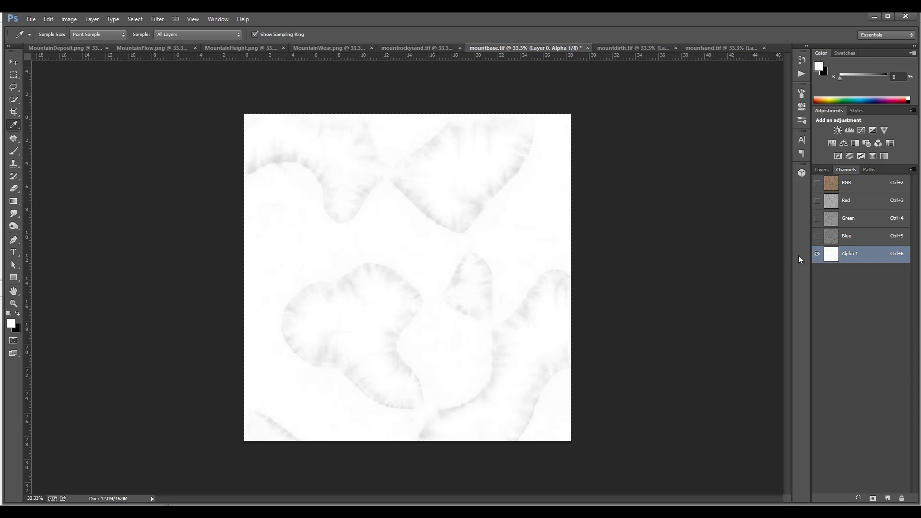
Step: Duplicate Layer 0, delete the selected area from the copy, hide the original and deselect
click(855, 186)
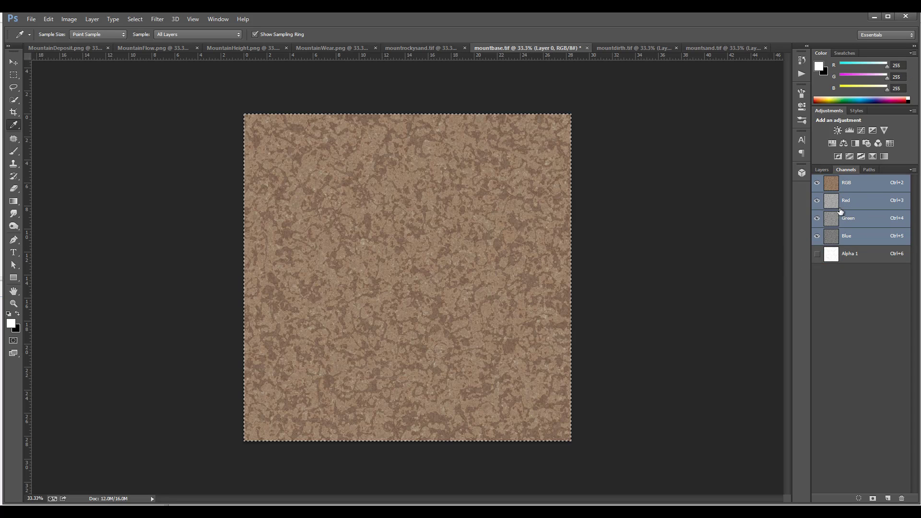
click(822, 170)
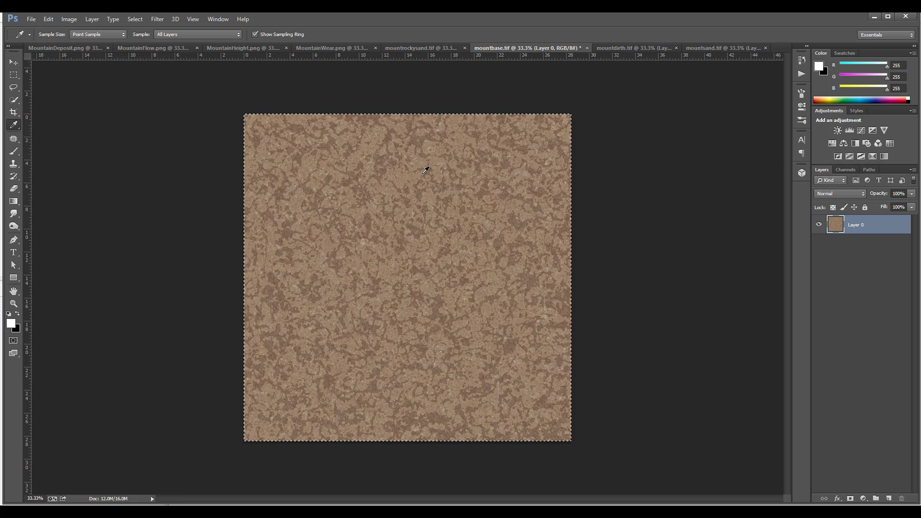
drag(870, 225, 888, 498)
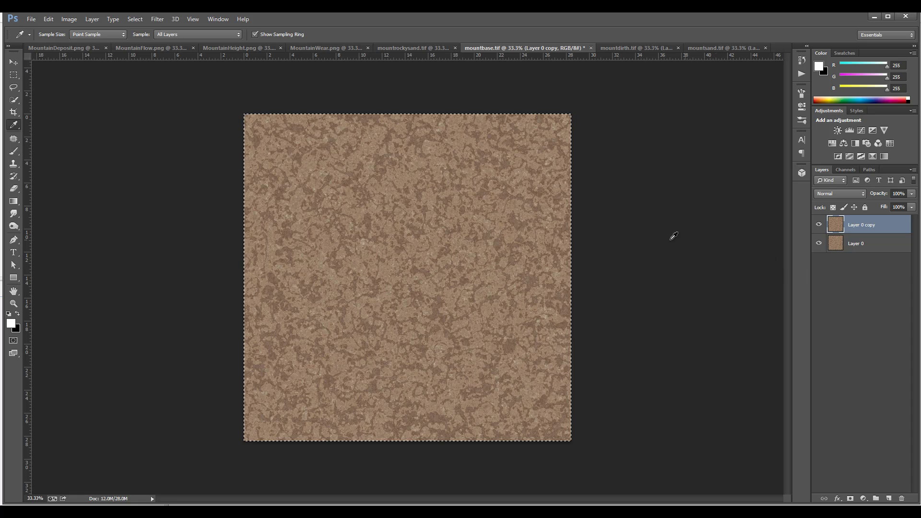
key(Delete)
click(819, 243)
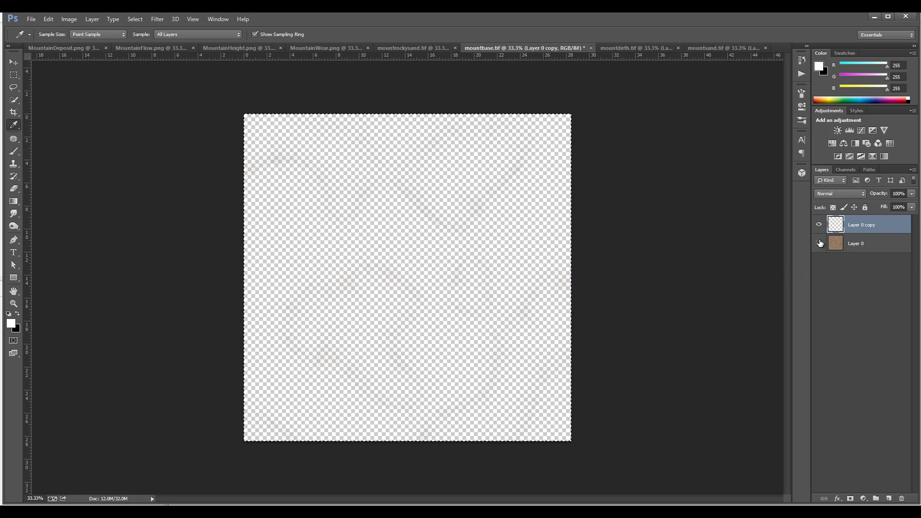
click(14, 74)
click(430, 231)
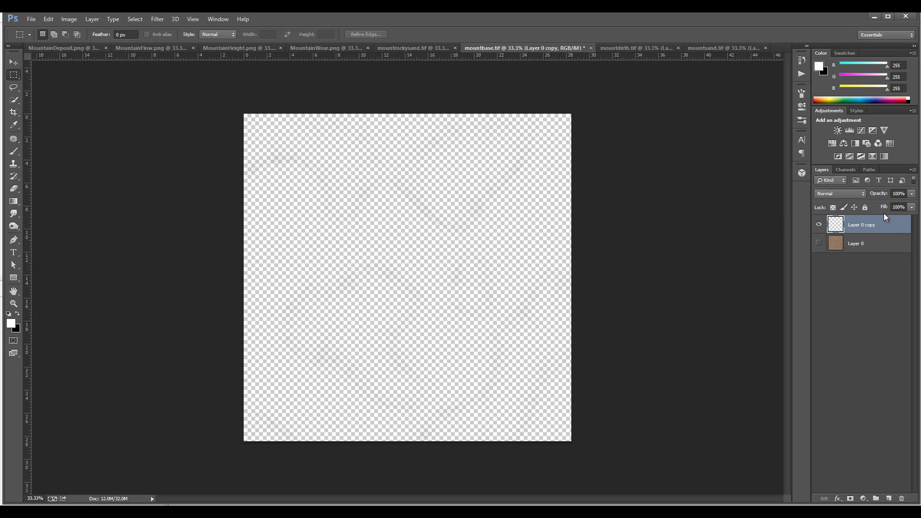
Step: Stack copies of the streak layer and merge them into Layer 0 copy 12, toggling it to compare
key(ctrl+j)
key(ctrl+j)
key(ctrl+j)
key(ctrl+j)
key(ctrl+j)
key(ctrl+j)
key(ctrl+j)
key(ctrl+j)
key(ctrl+j)
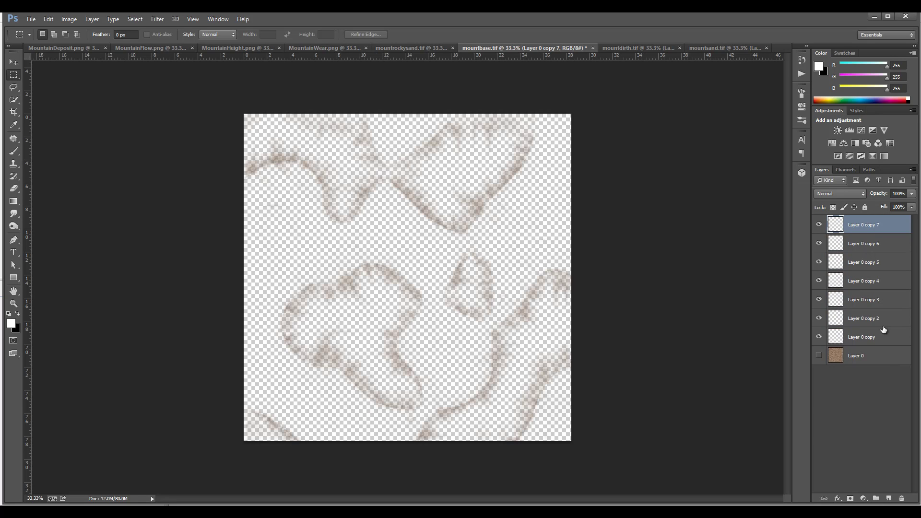
key(ctrl+j)
key(ctrl+j)
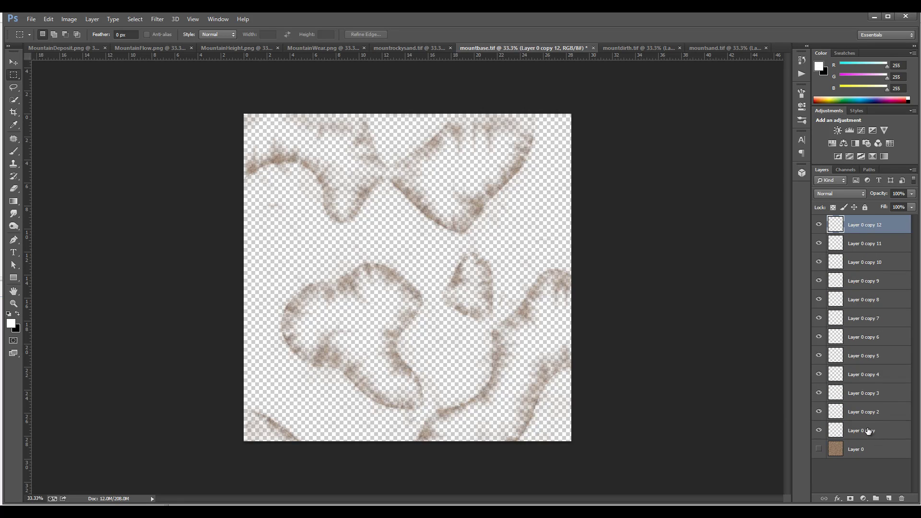
shift+click(868, 431)
key(ctrl+e)
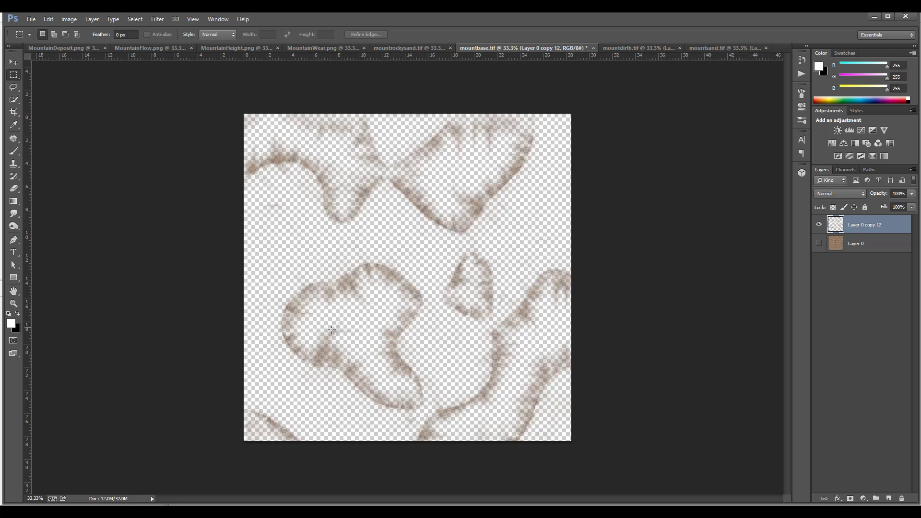
click(817, 224)
click(817, 225)
Step: Make Alpha 1 visible and editable, try a Levels black input of 155, then cancel
click(845, 171)
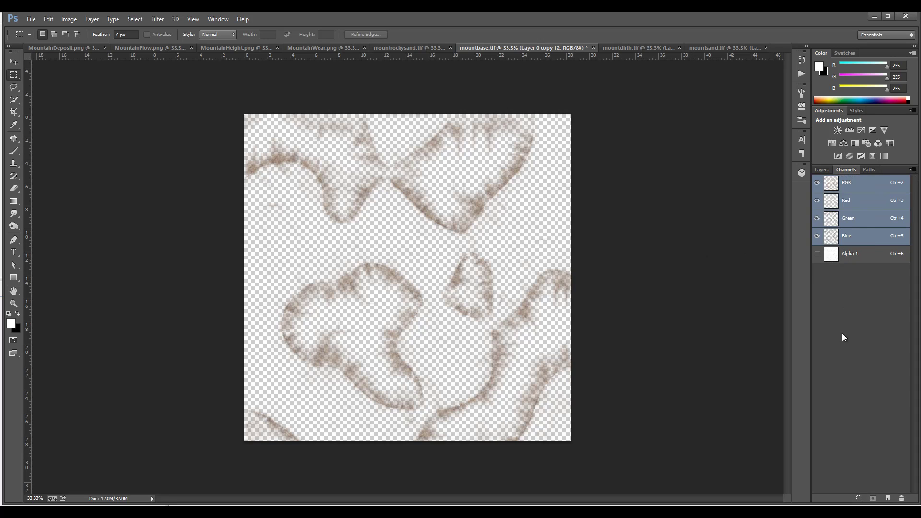
click(817, 254)
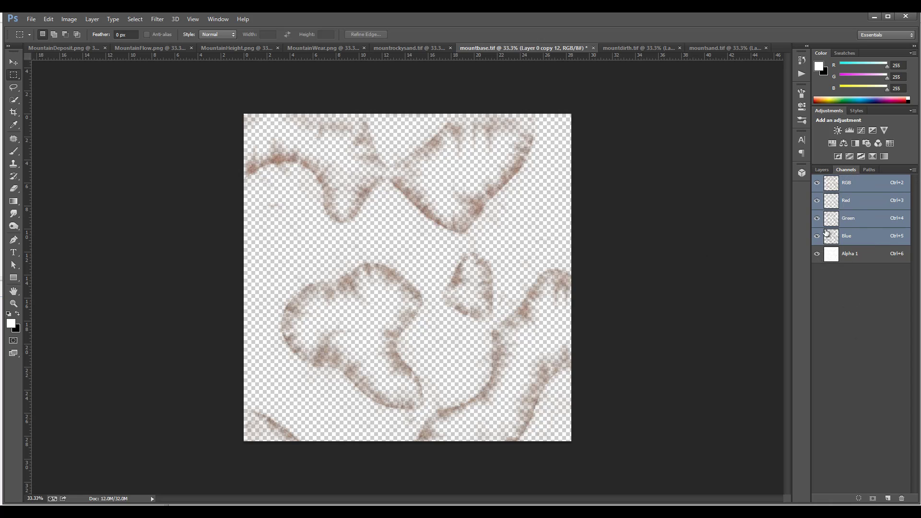
click(861, 259)
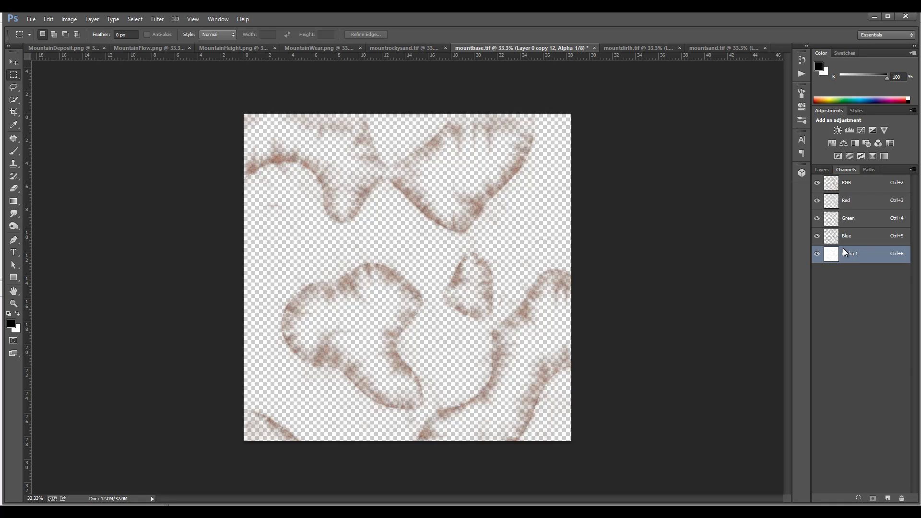
key(ctrl+l)
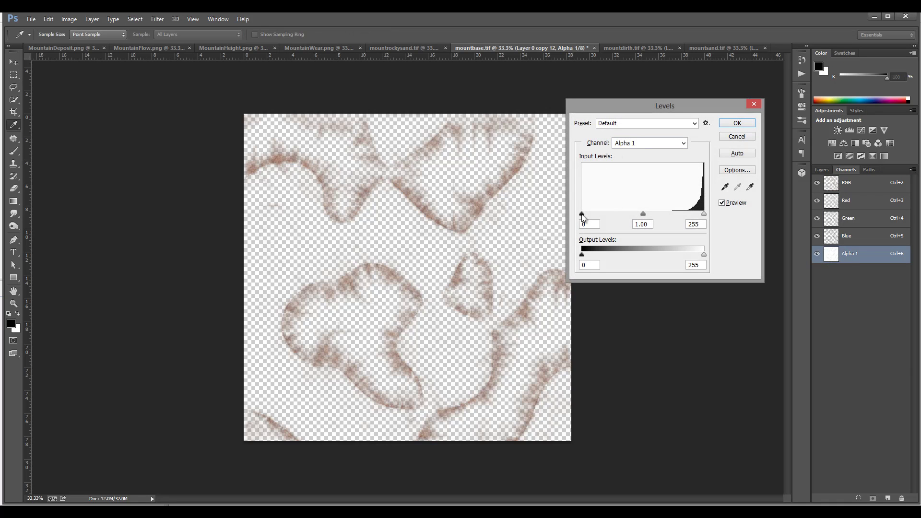
drag(582, 217, 550, 210)
click(735, 136)
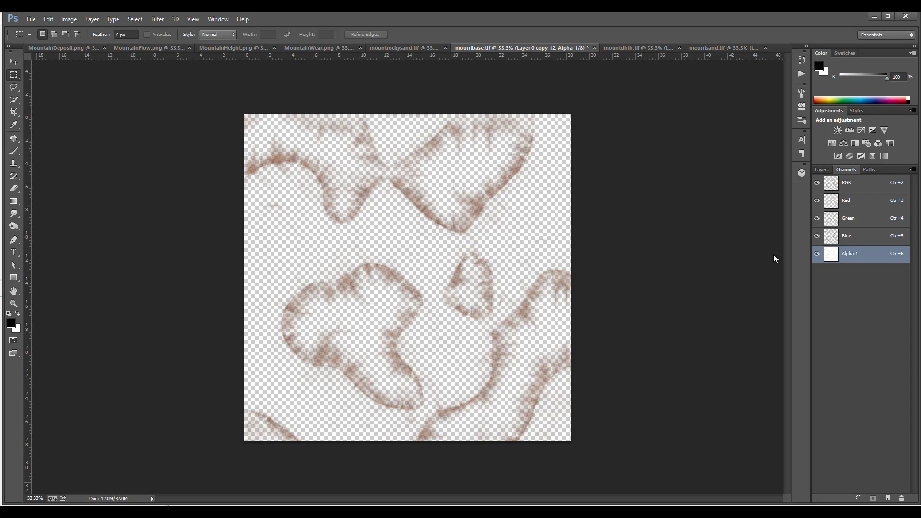
Step: Return to the RGB composite and Layers list, glance at MountainWear, then back to mountbase
click(869, 191)
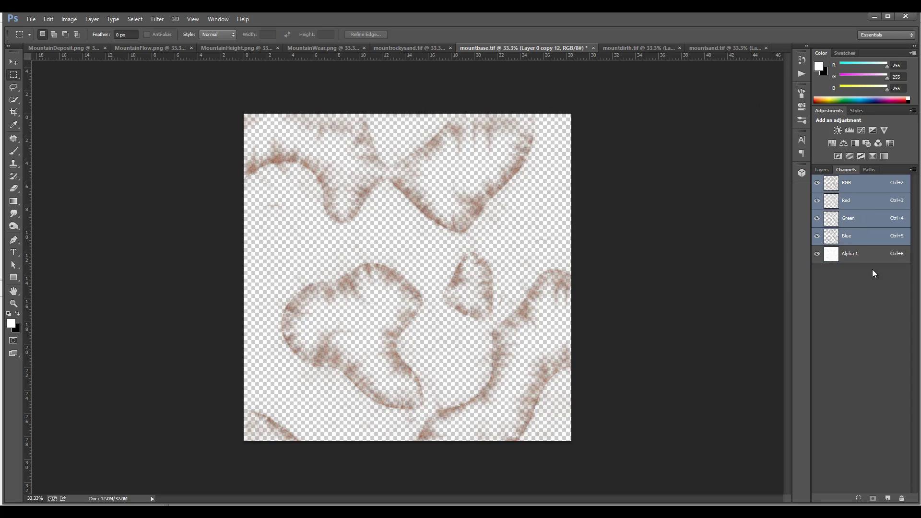
click(821, 169)
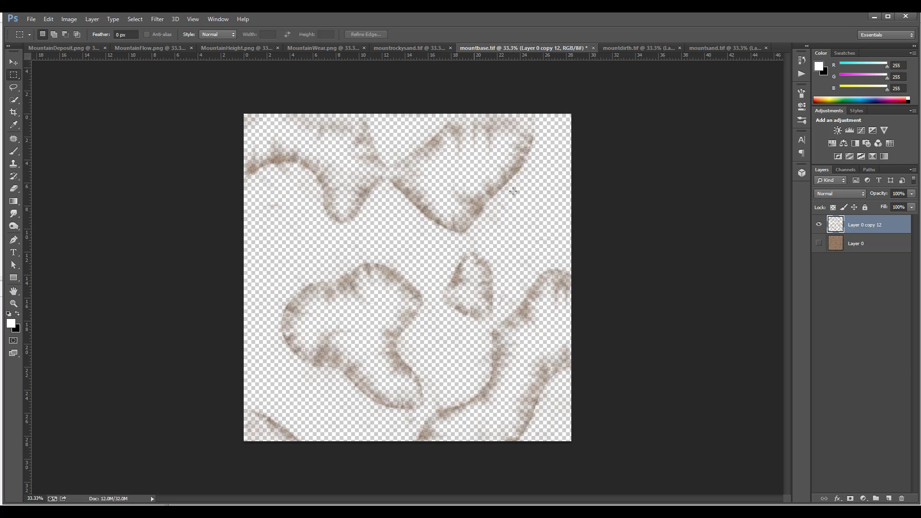
click(318, 49)
click(527, 48)
Step: Select the entire MountainFlow.png map after passing through MountainDeposit
click(50, 47)
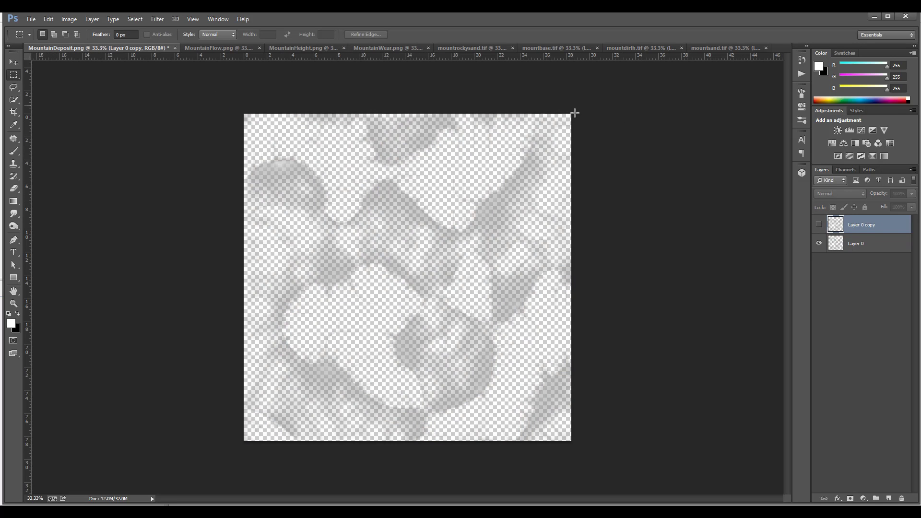
click(202, 48)
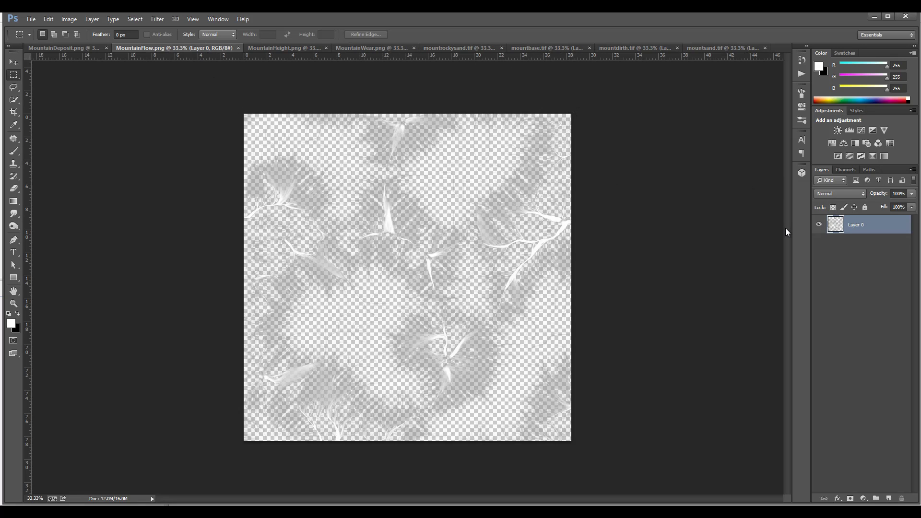
key(ctrl+a)
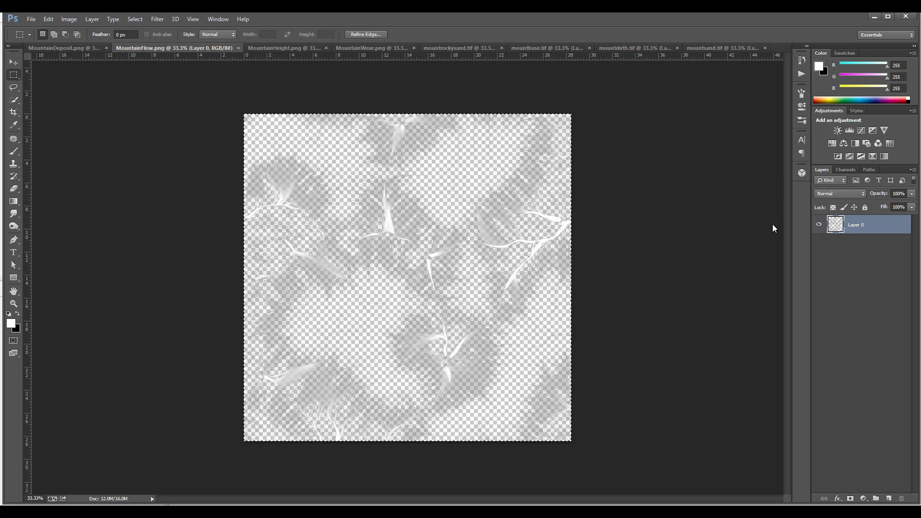
Step: Open mountsand.tif and duplicate its Layer 0 as Layer 0 copy
click(386, 48)
click(450, 48)
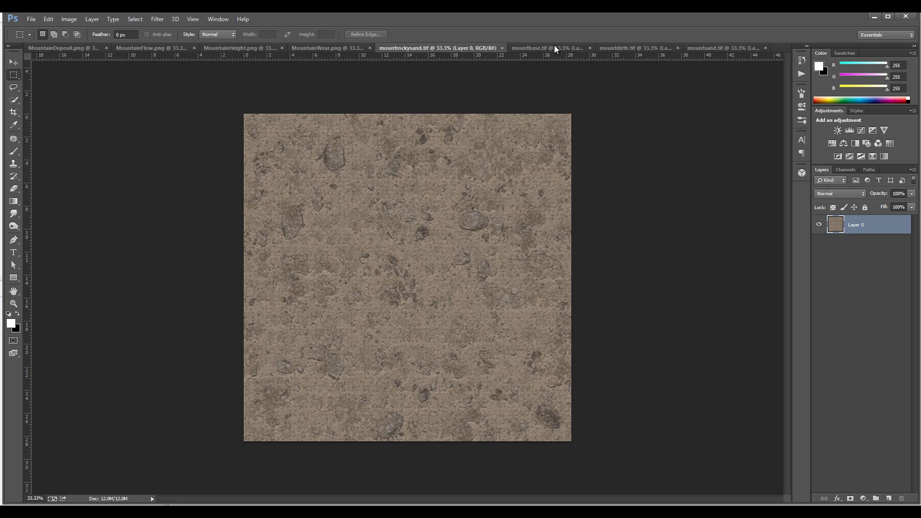
click(725, 48)
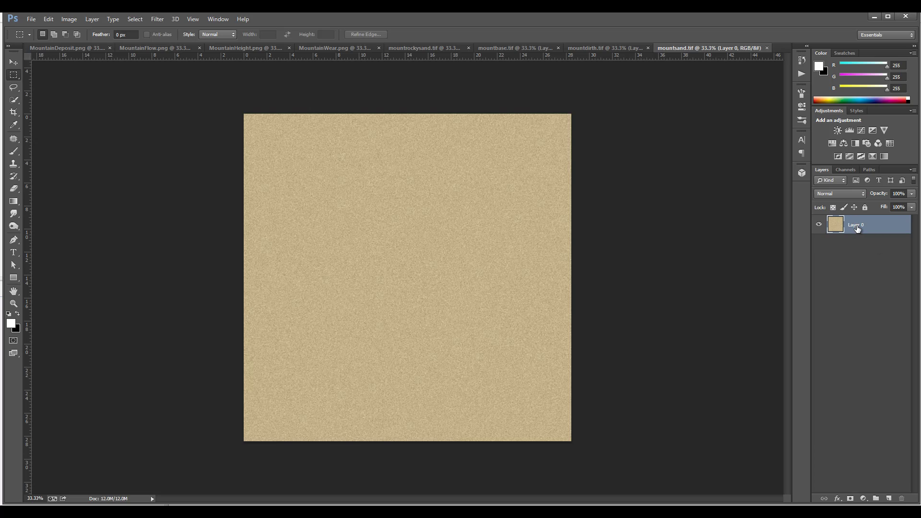
drag(857, 229, 888, 498)
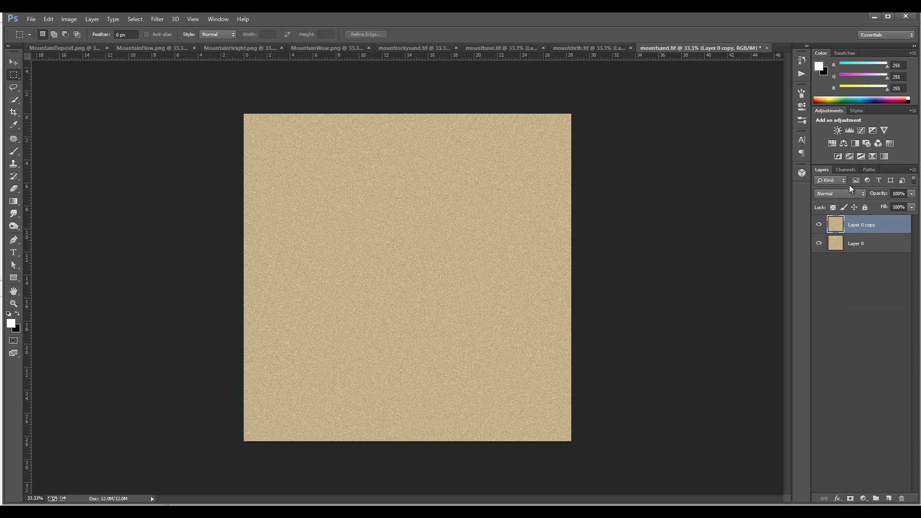
Step: Create Alpha 1 in mountsand, paste and invert the flow map, and load it as a selection
click(846, 171)
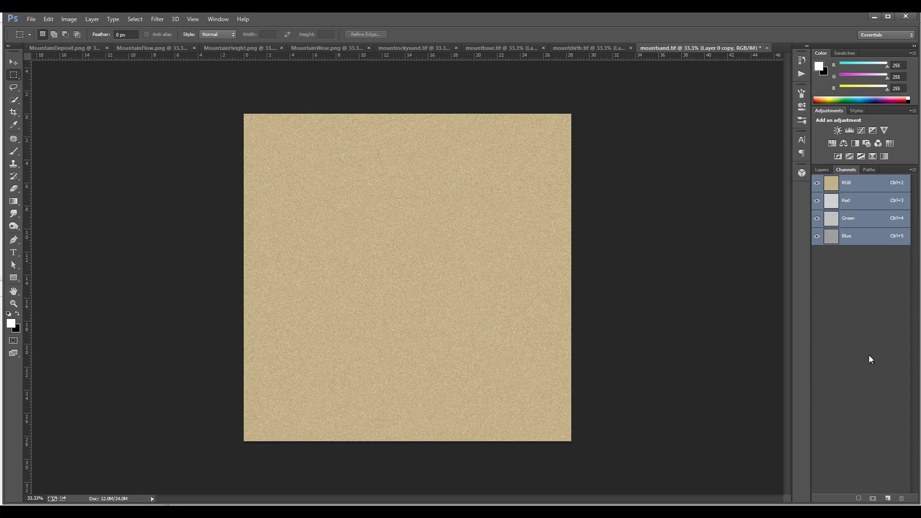
click(888, 498)
key(ctrl+v)
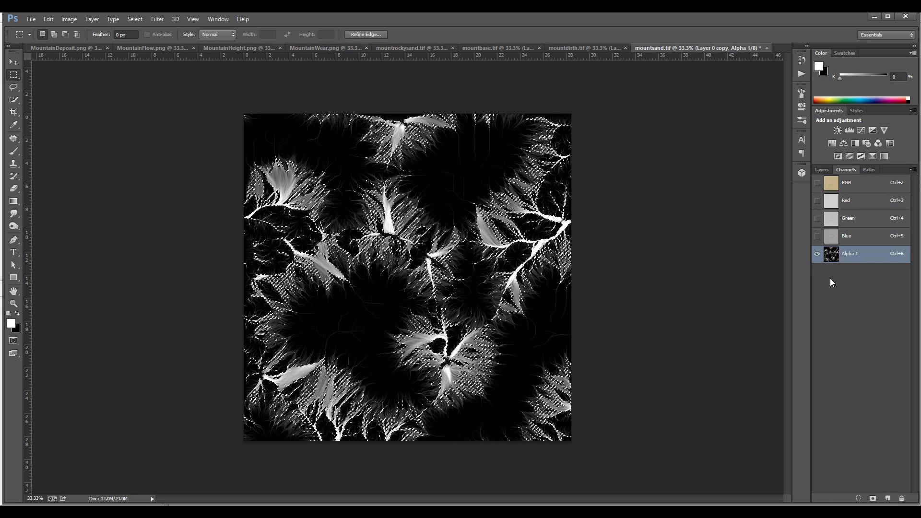
click(163, 99)
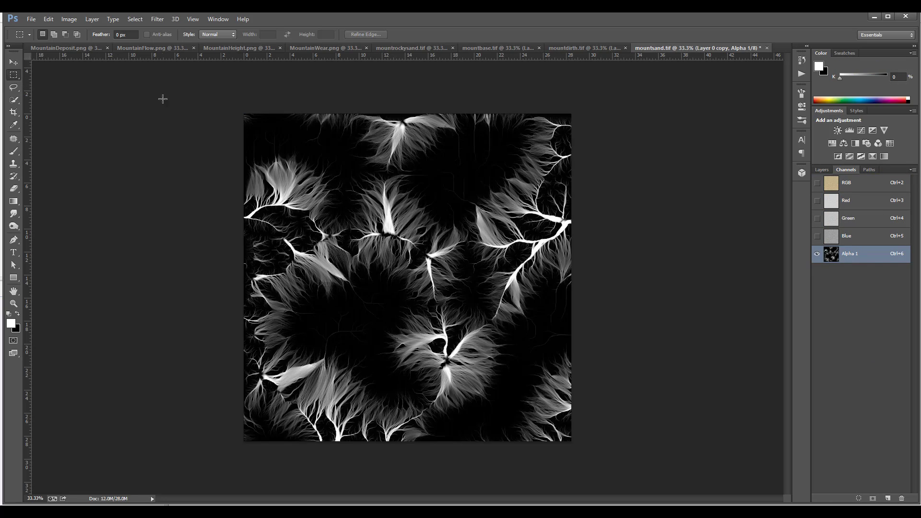
key(ctrl+i)
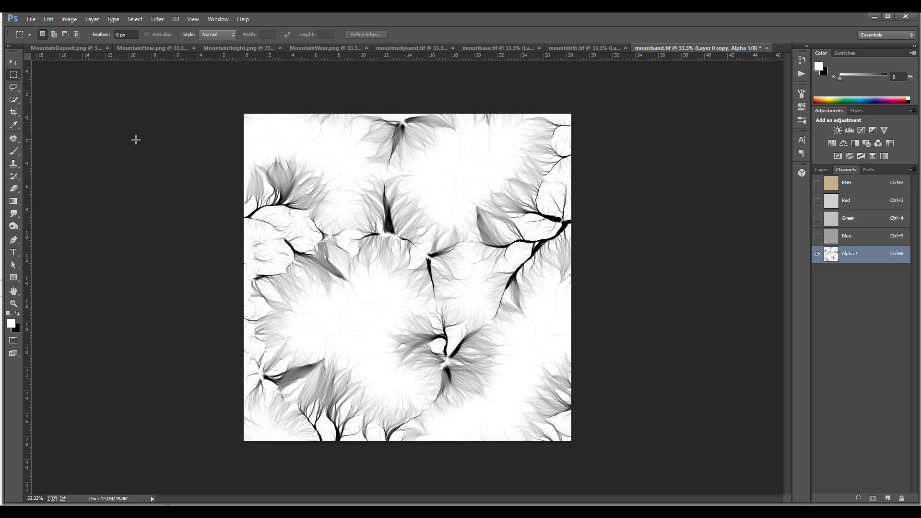
ctrl+click(831, 255)
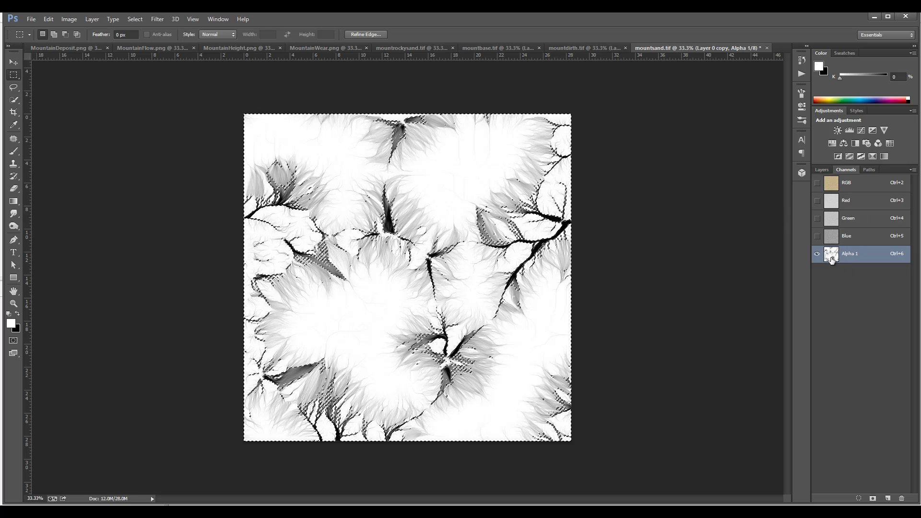
Step: Cut the flow pattern from Layer 0 copy, duplicate it, and merge the three copies into Layer 0 copy 3
click(822, 169)
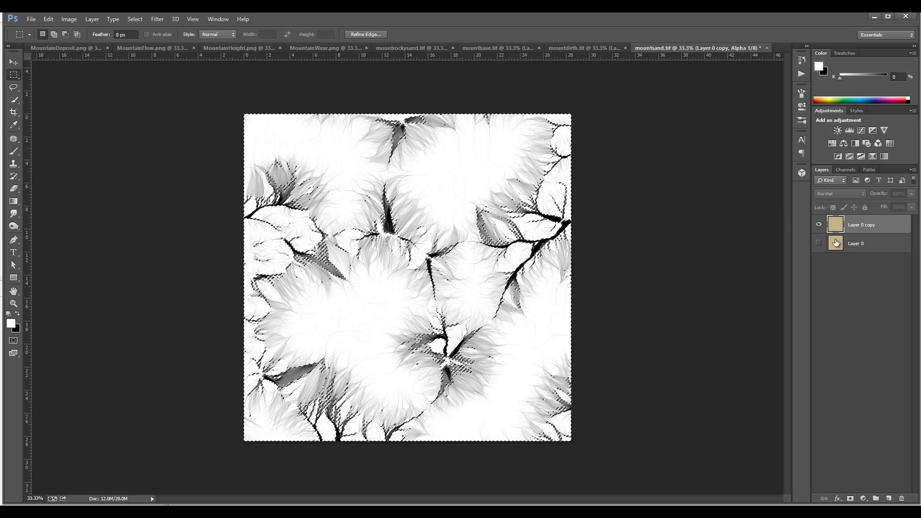
click(886, 231)
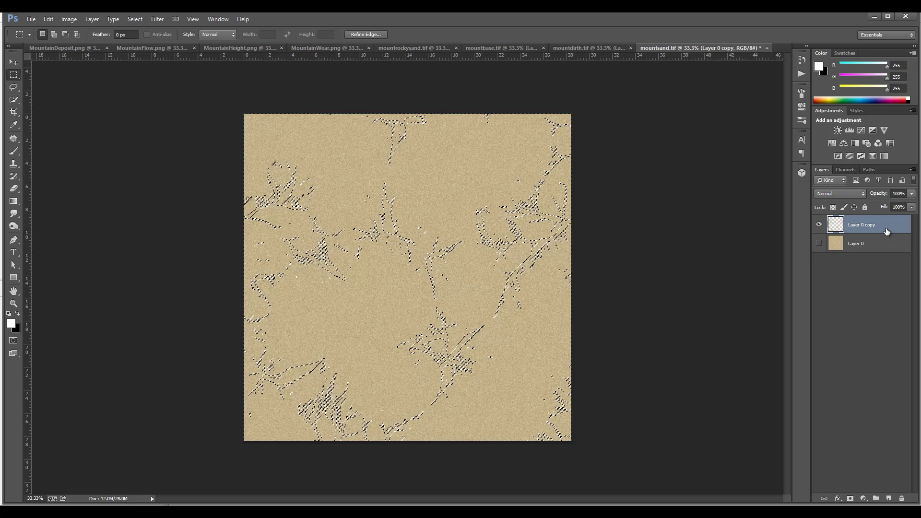
key(Delete)
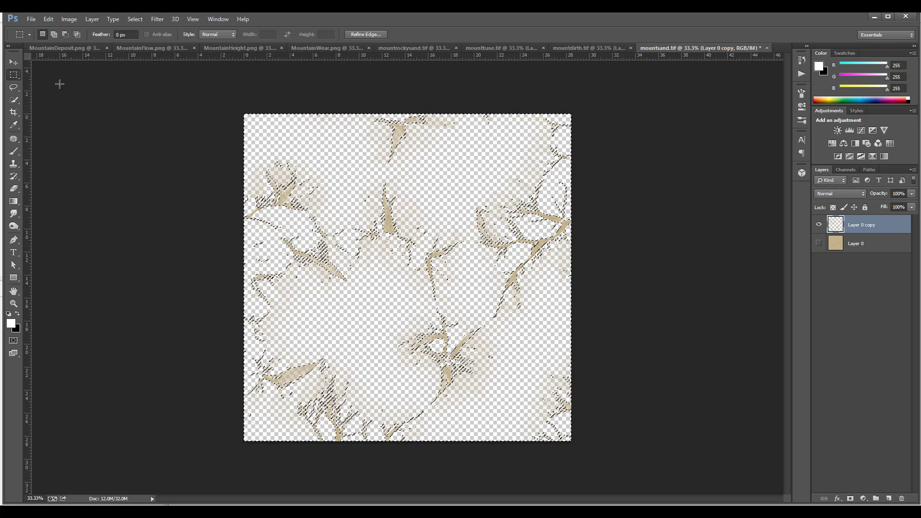
key(ctrl+d)
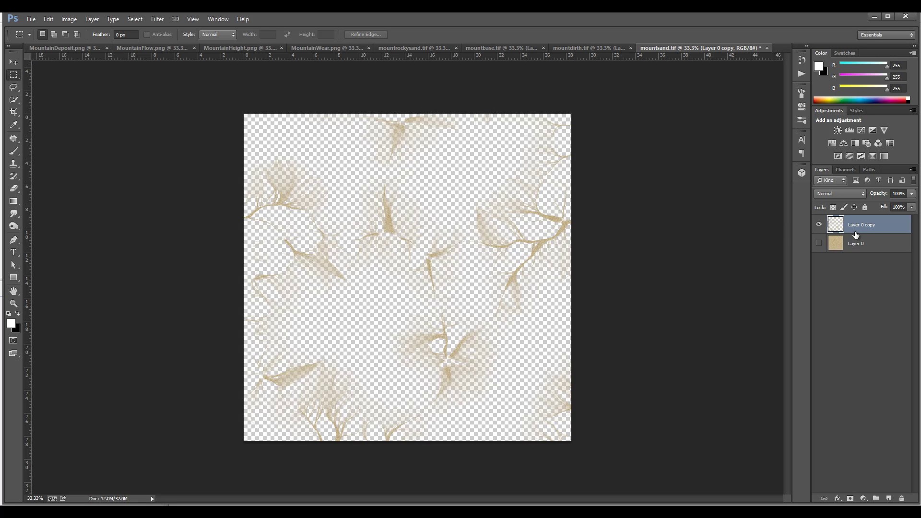
key(ctrl+j)
key(ctrl+j)
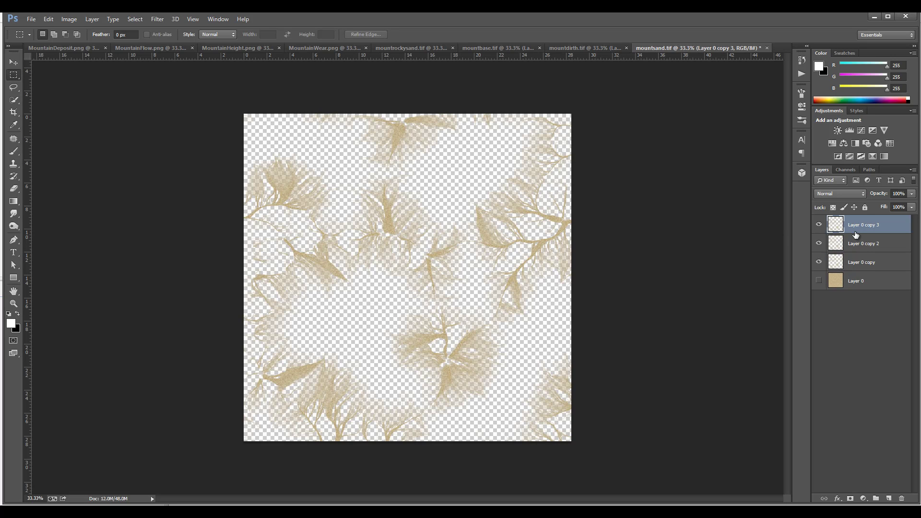
shift+click(874, 263)
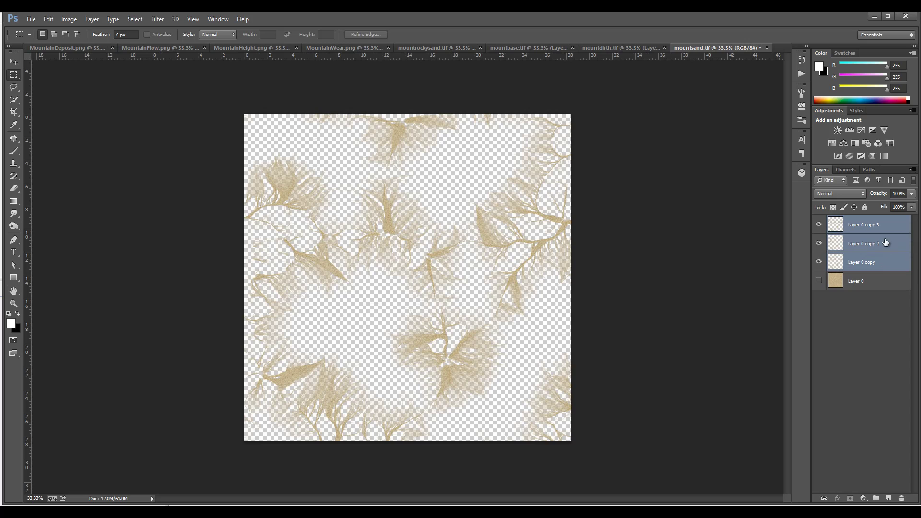
key(ctrl+e)
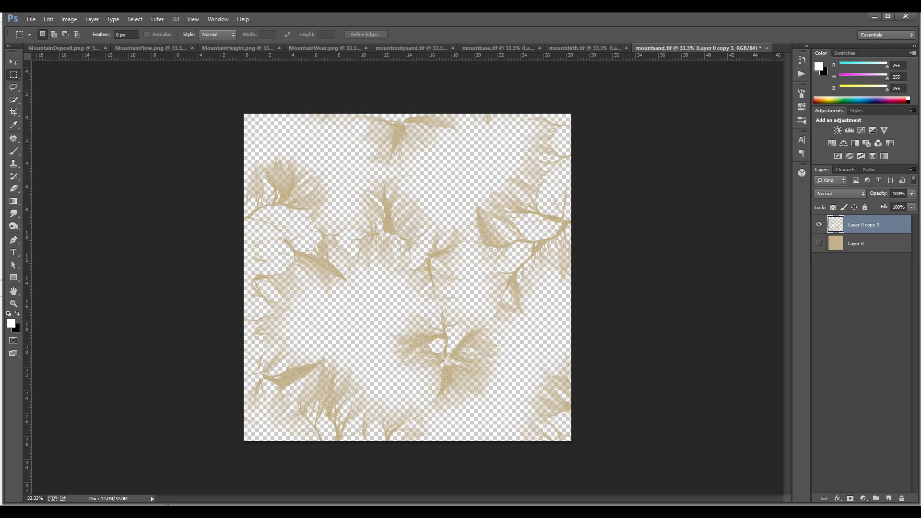
Step: Export the flow layer with Save for Web as a transparent PNG-24 named MountFlow.png
key(ctrl+alt+shift+s)
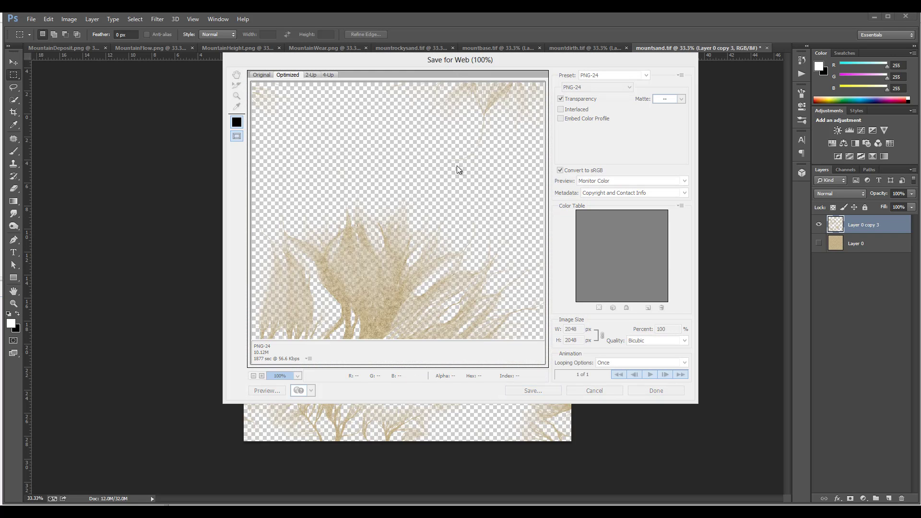
drag(367, 329, 431, 317)
key(Return)
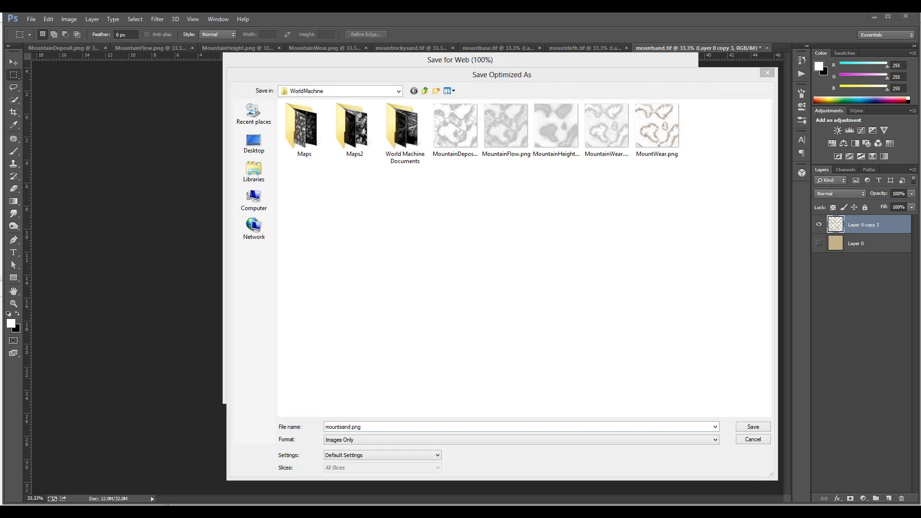
click(350, 426)
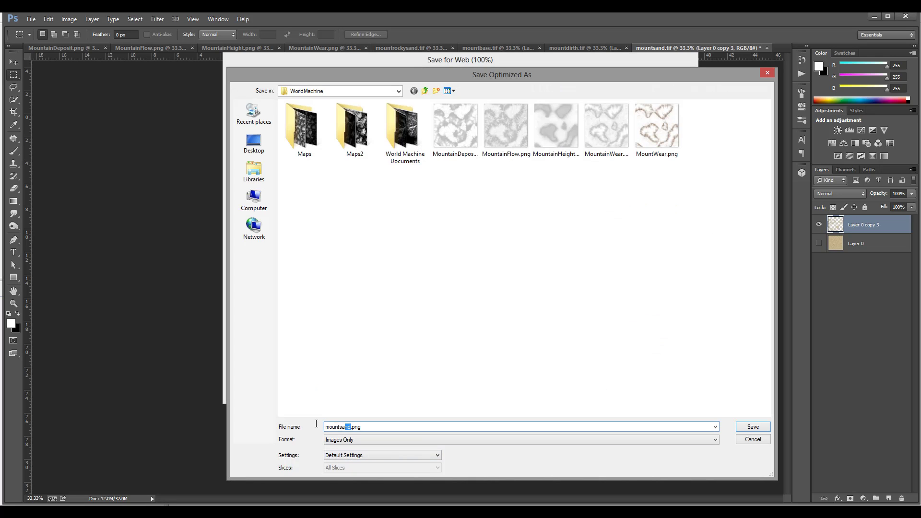
drag(316, 423, 235, 415)
text(MountFlow)
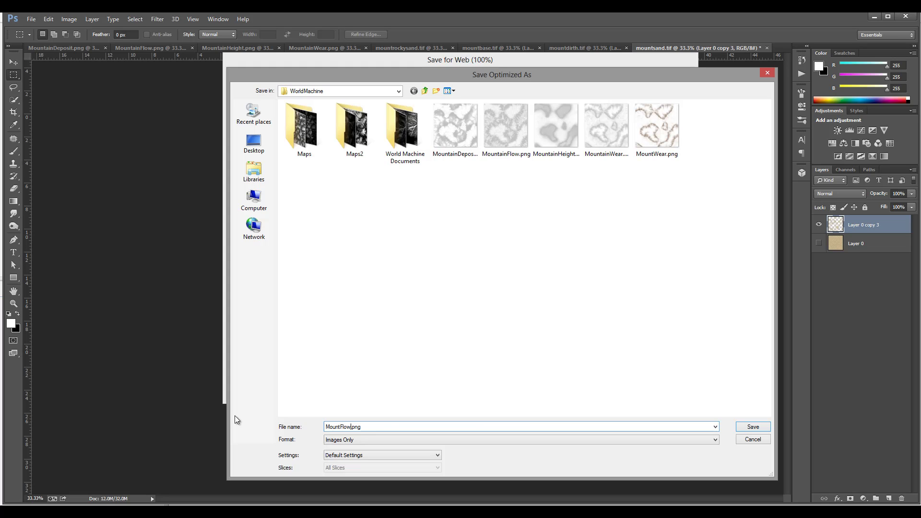
click(752, 426)
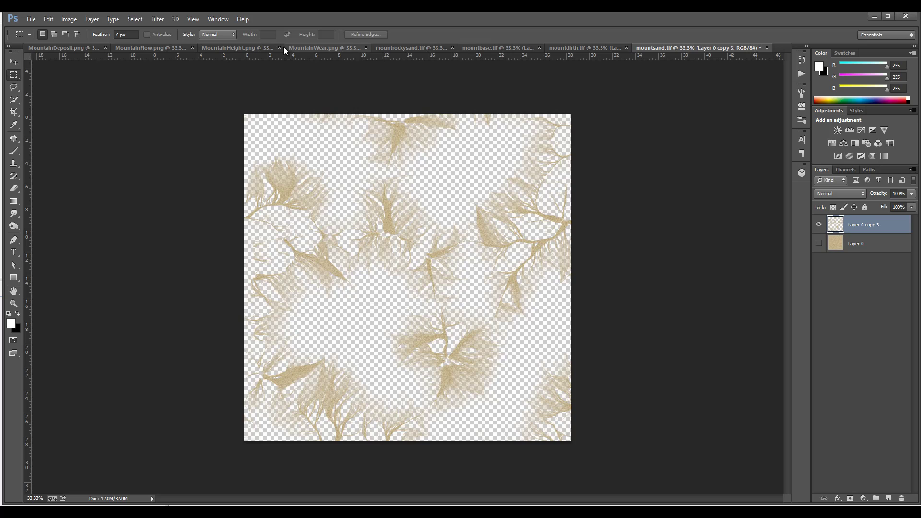
Step: Look through the open documents and select the entire MountainHeight height map
click(389, 48)
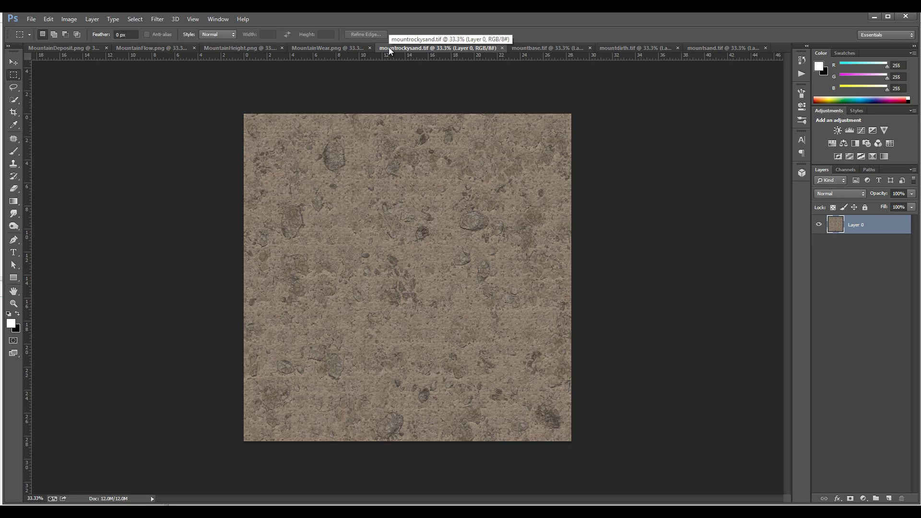
click(64, 48)
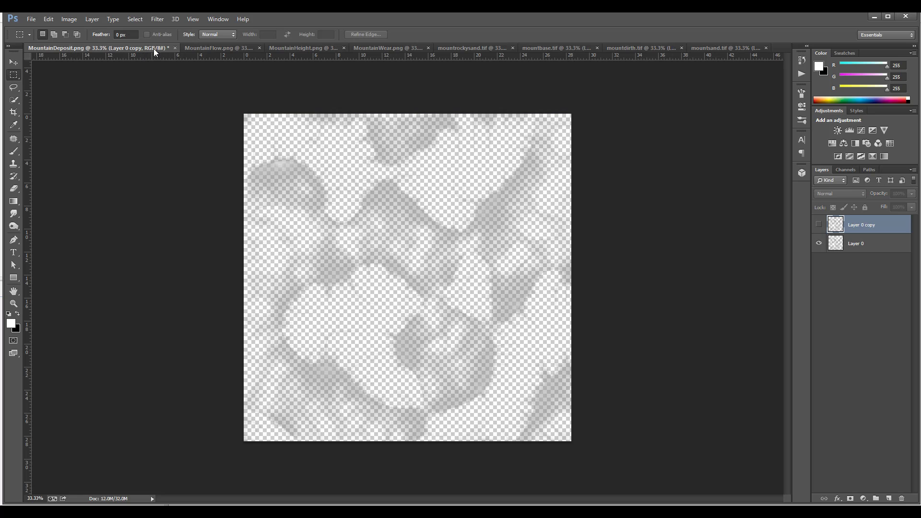
click(205, 47)
click(279, 48)
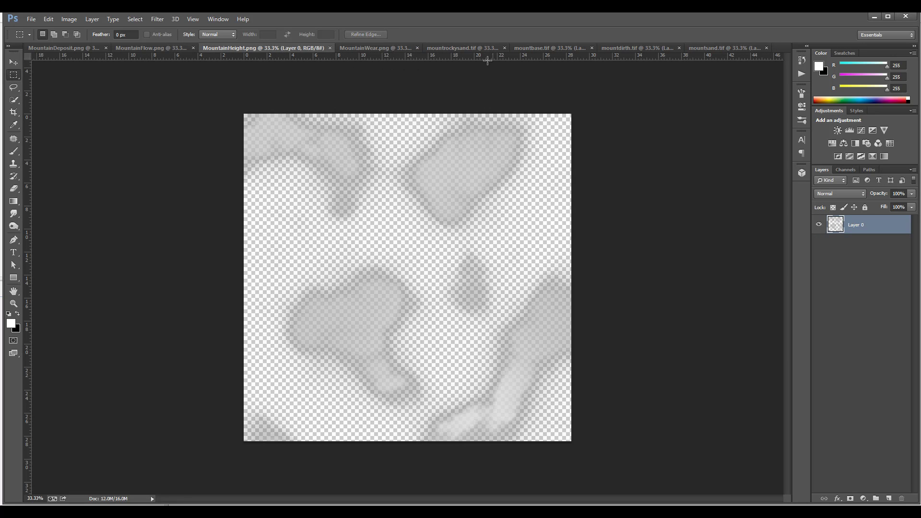
click(453, 48)
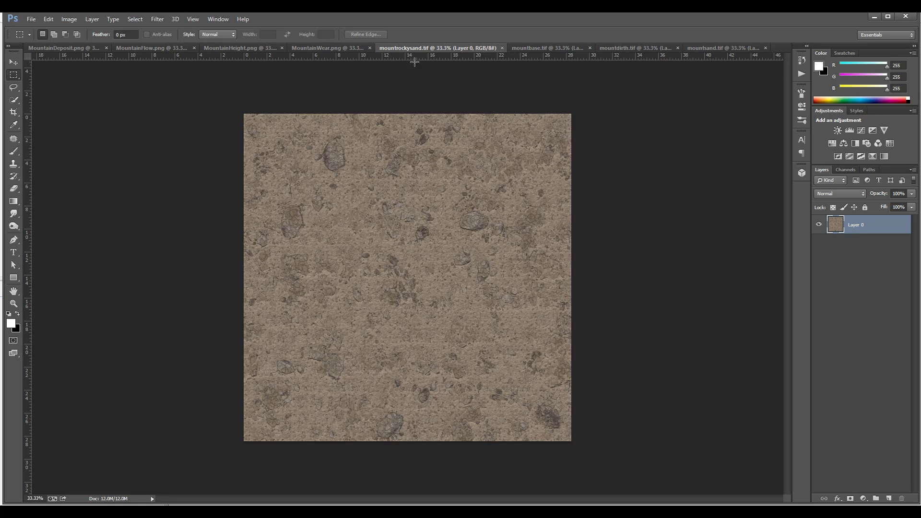
click(710, 48)
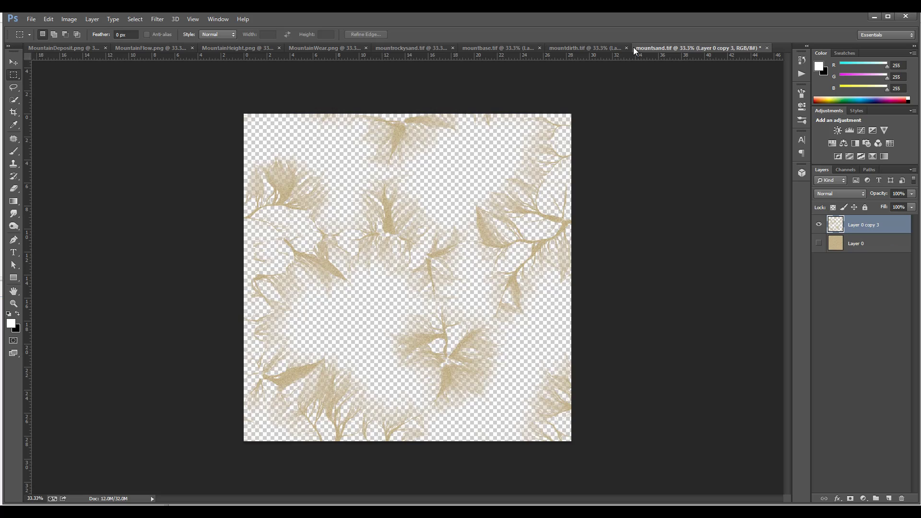
click(566, 47)
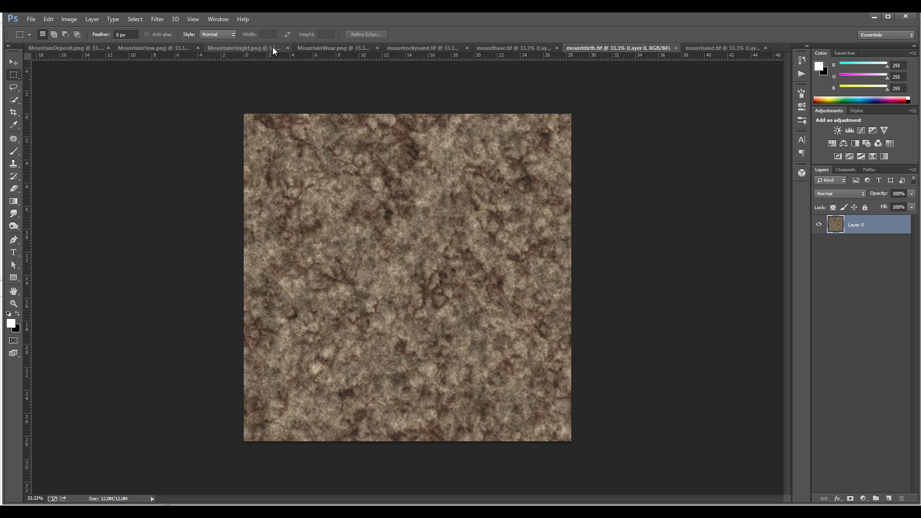
click(427, 48)
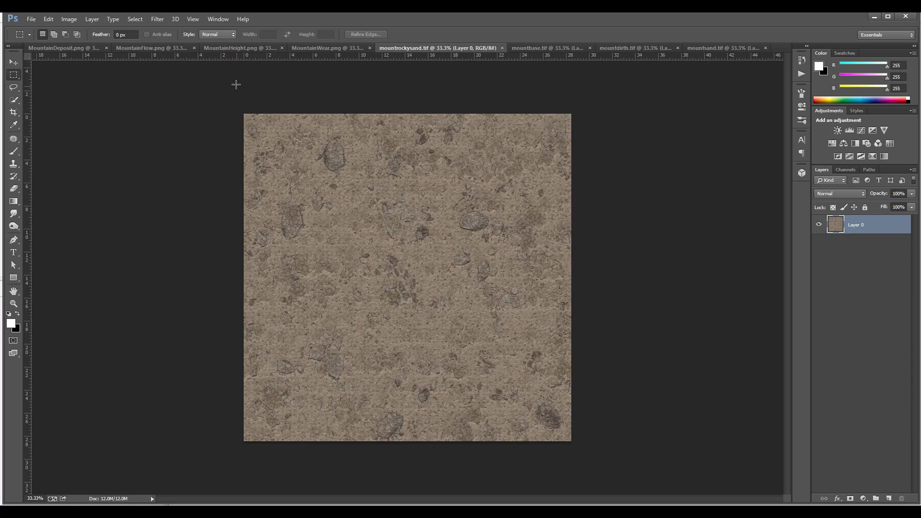
click(244, 48)
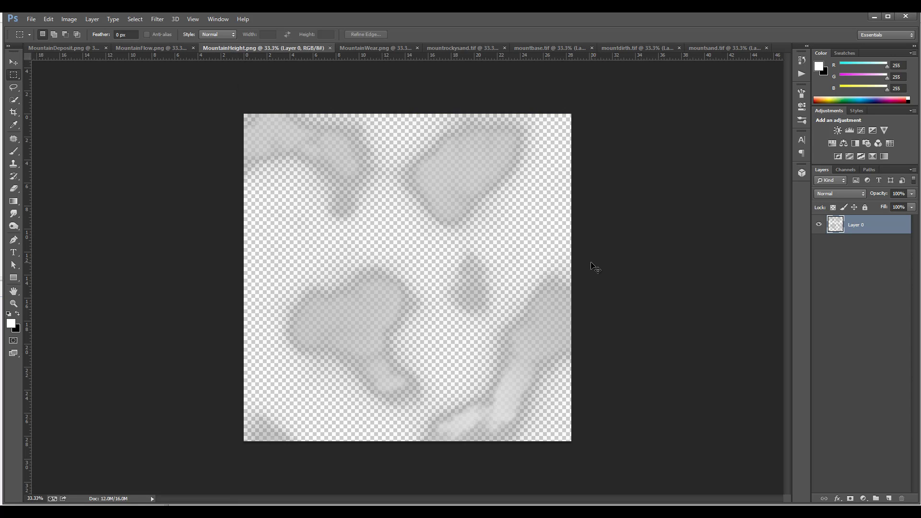
key(ctrl+a)
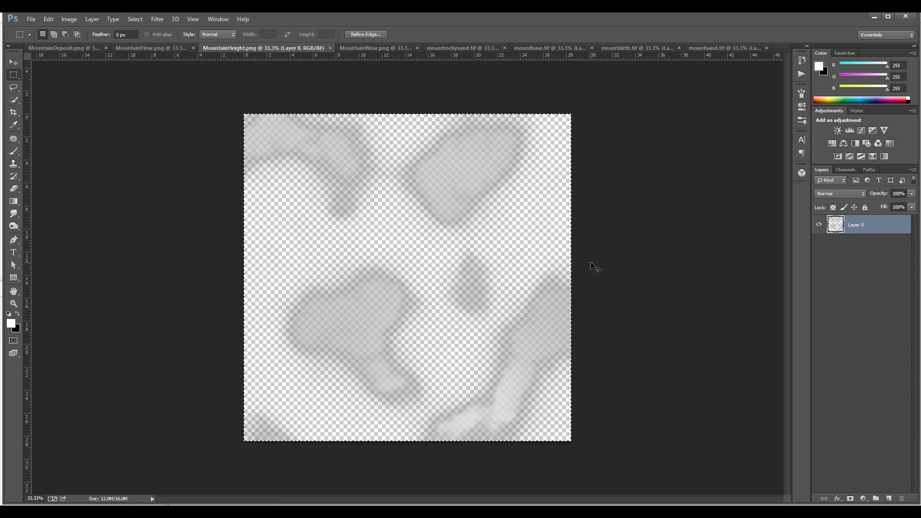
Step: Duplicate mountrockysand.tif's Layer 0 into a Layer 0 copy
click(544, 48)
click(413, 47)
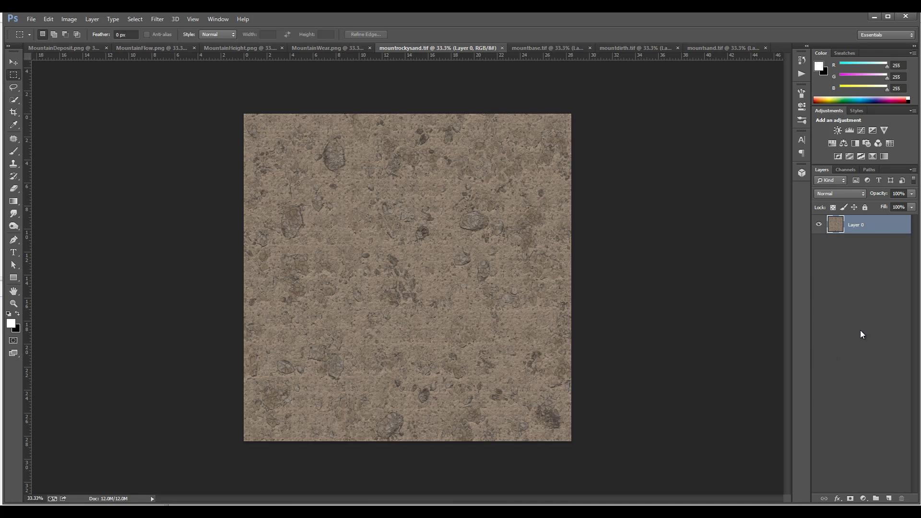
drag(870, 226, 888, 498)
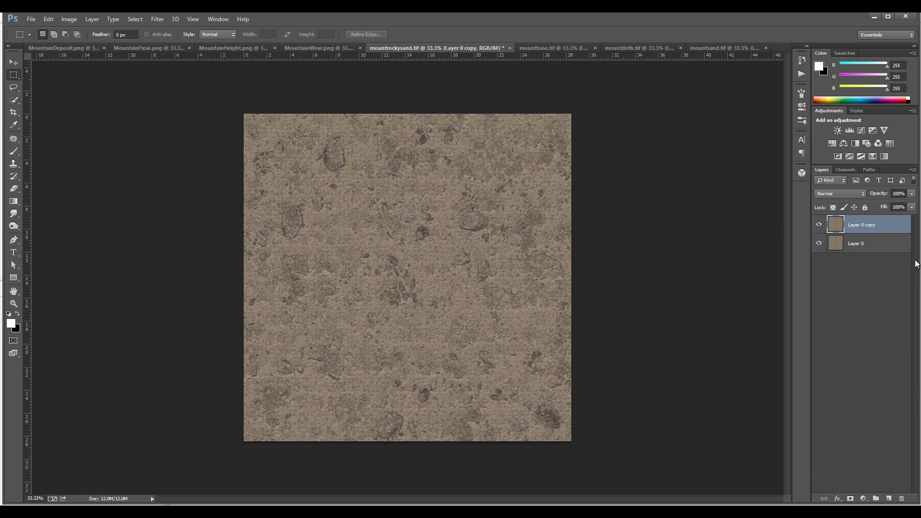
Step: Hide Layer 0, paste the height map into Alpha 1, and delete that selection from Layer 0 copy
click(819, 243)
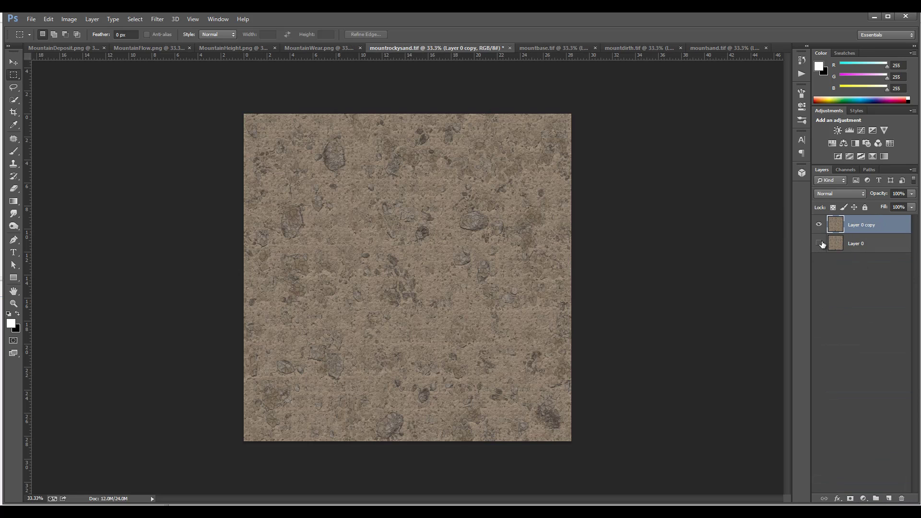
click(846, 170)
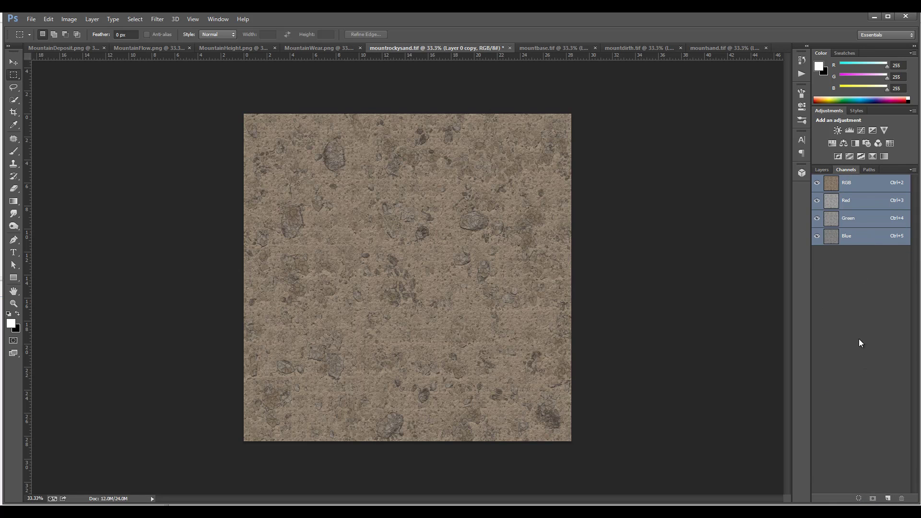
click(887, 499)
key(ctrl+v)
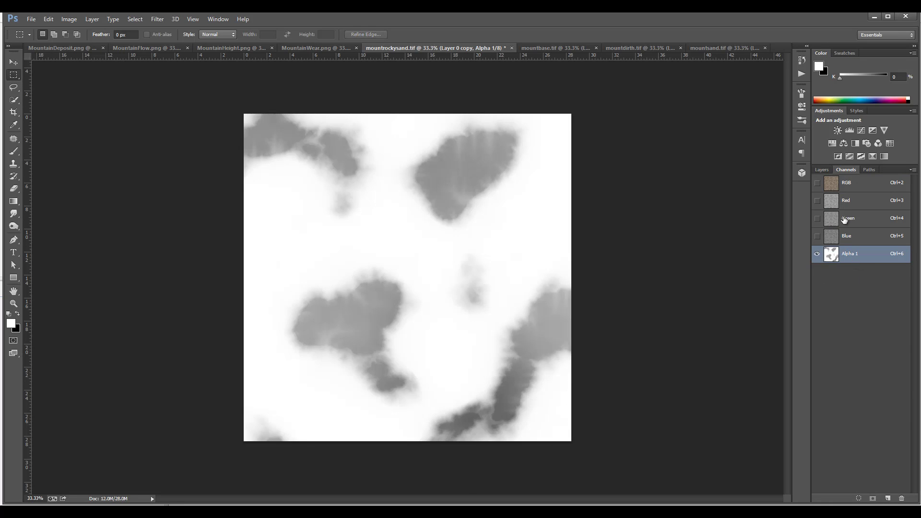
ctrl+click(831, 253)
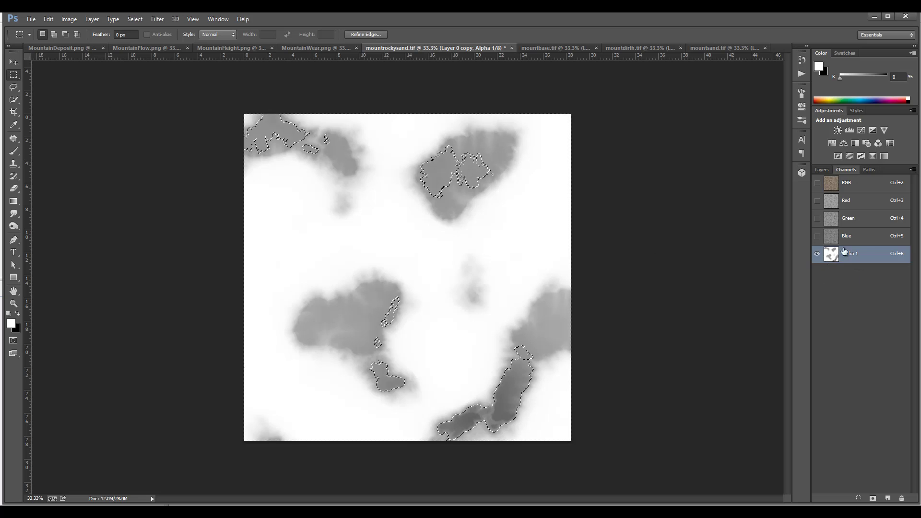
click(821, 170)
click(862, 227)
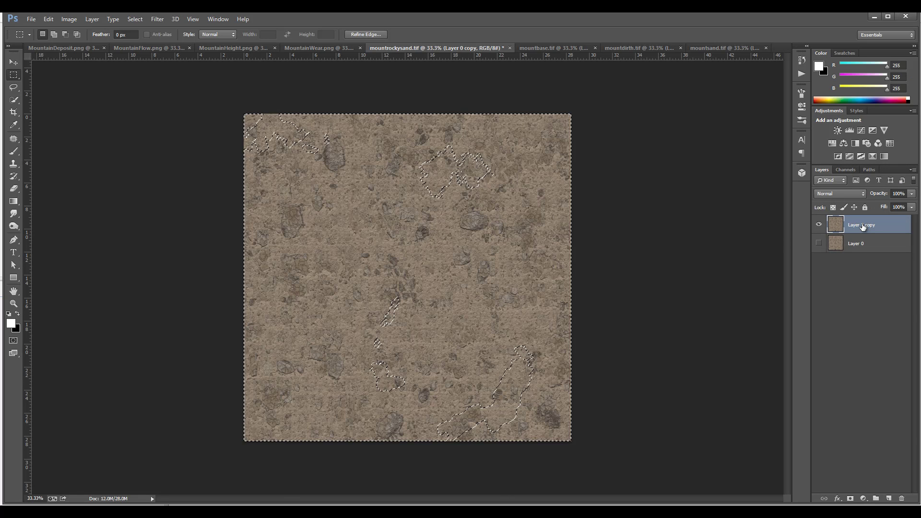
key(Delete)
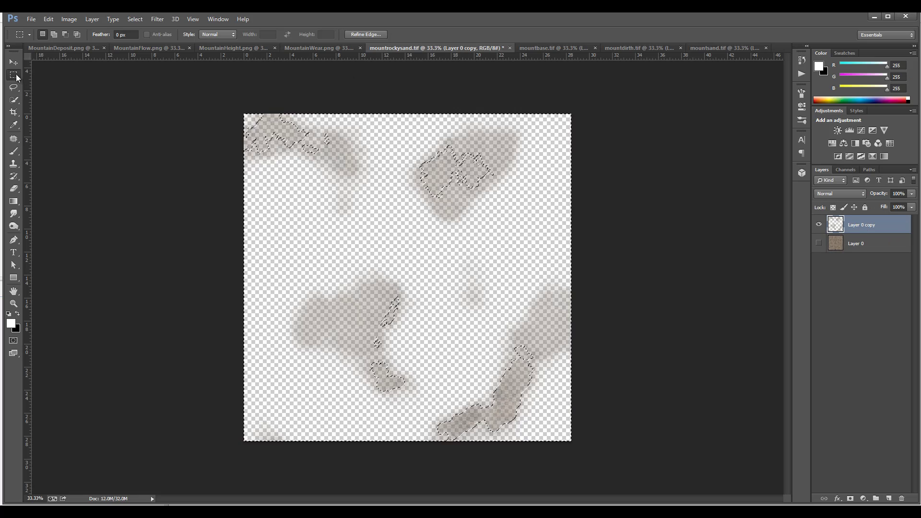
key(ctrl+d)
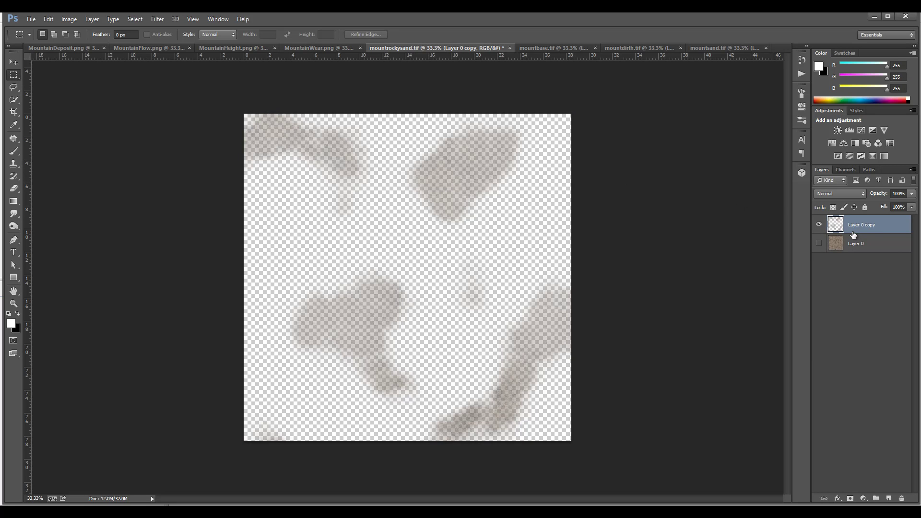
Step: Duplicate the patch layer twice and merge the three copies into Layer 0 copy 3
key(ctrl+j)
key(ctrl+j)
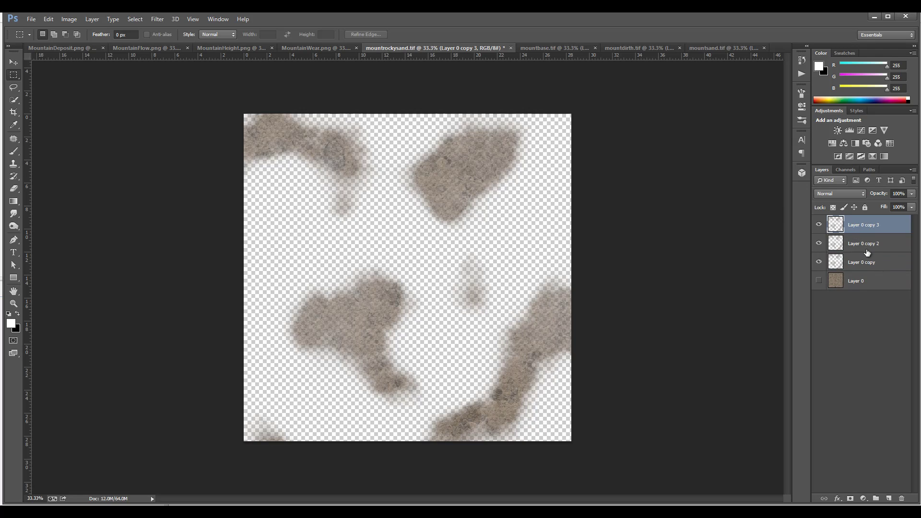
shift+click(872, 264)
key(ctrl+j)
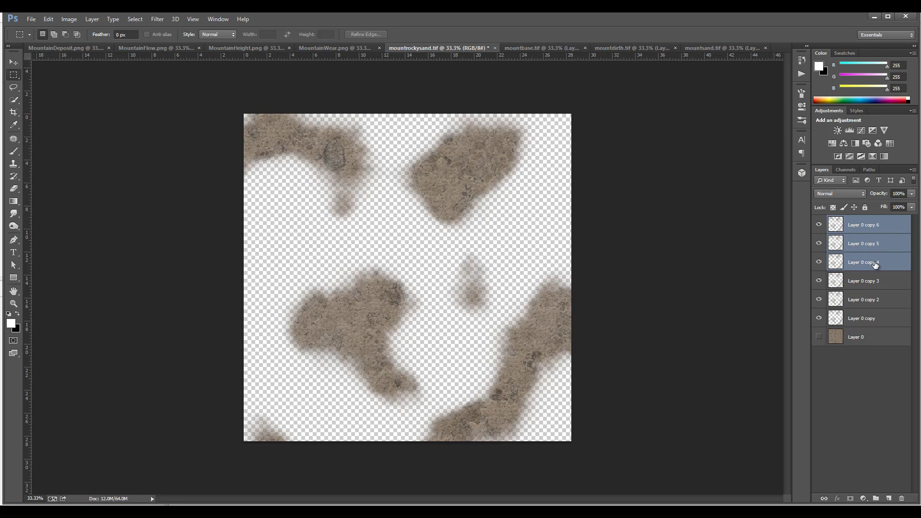
key(ctrl+z)
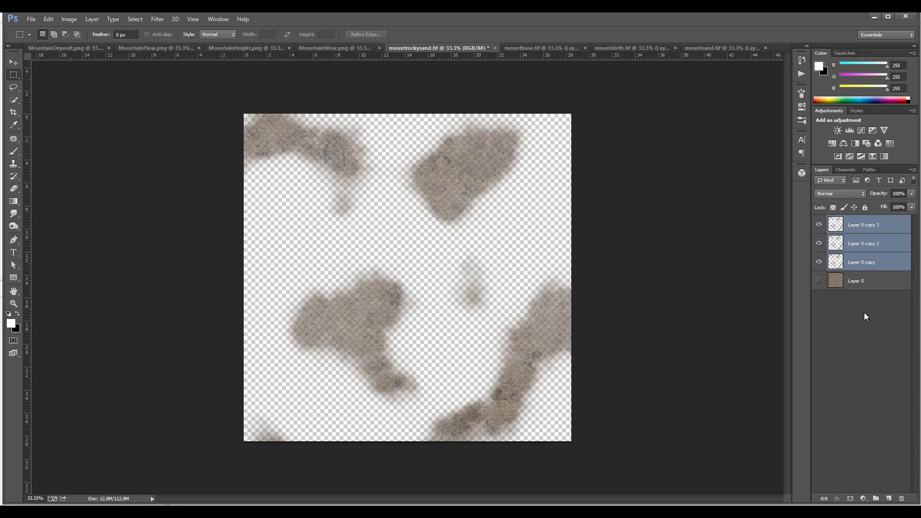
key(ctrl+e)
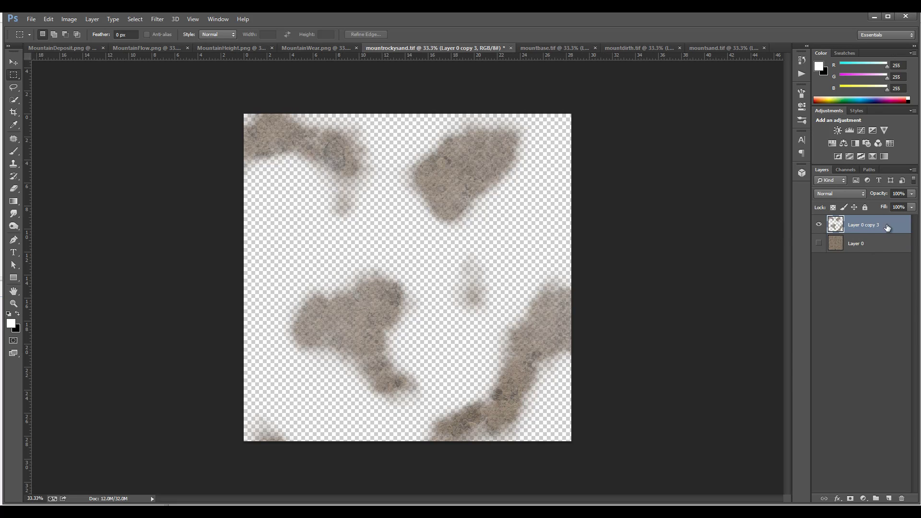
Step: Save for Web as PNG-24 named 'Mounitheight' in the WorldMachine folder
click(30, 19)
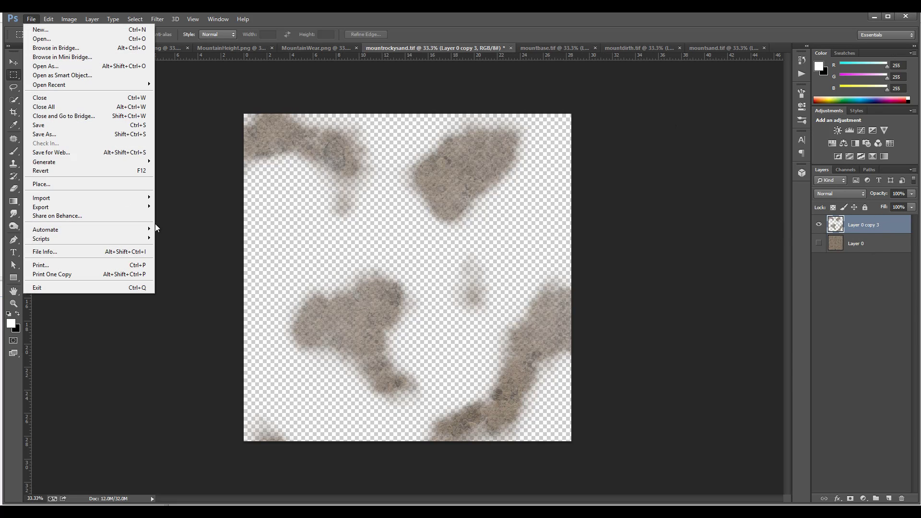
click(85, 150)
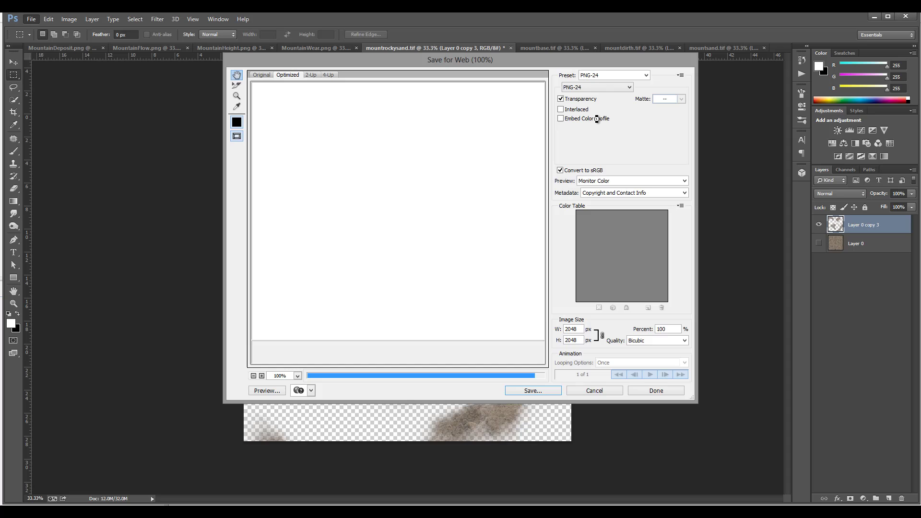
click(525, 390)
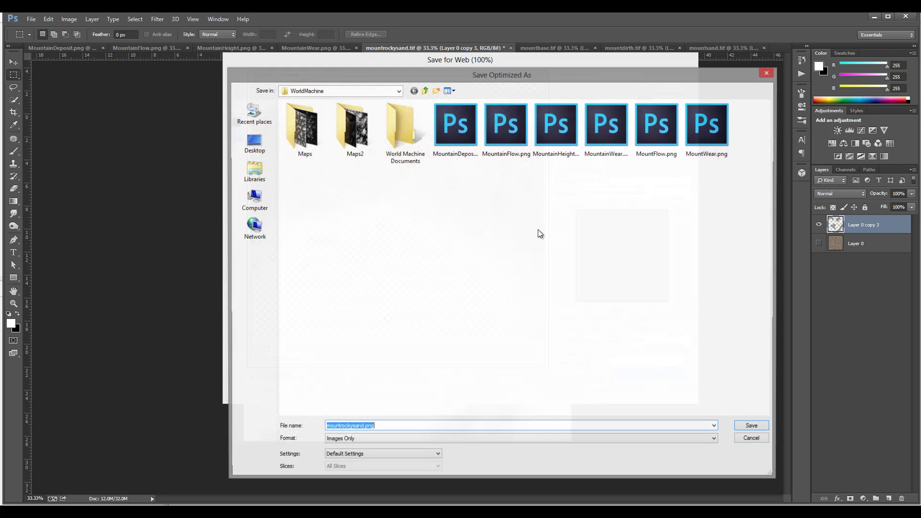
click(363, 426)
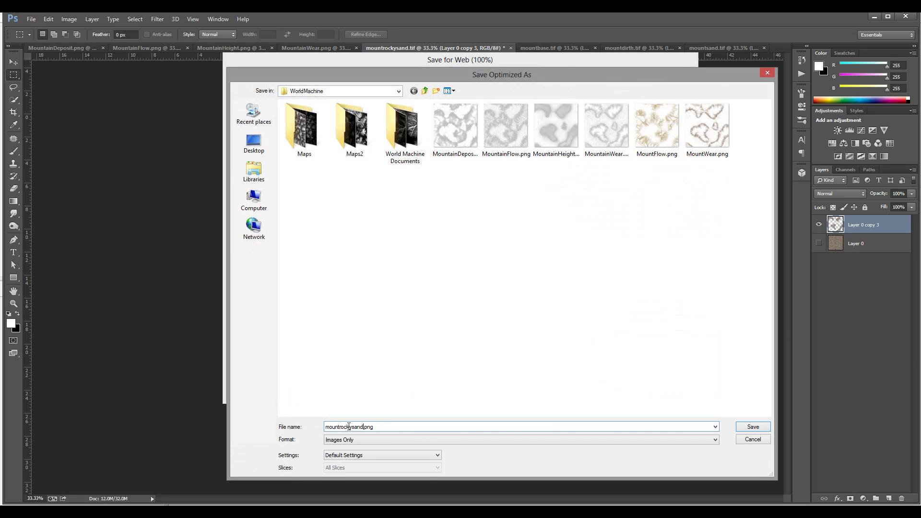
double_click(348, 427)
text(Mounitheight)
click(749, 426)
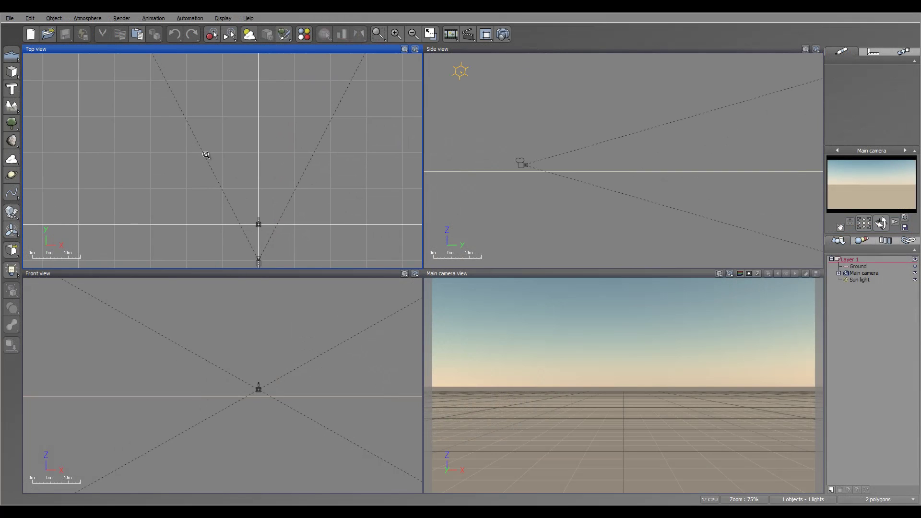
Step: Add a new terrain and move it north, away from the camera
scroll(206, 154, down, 5)
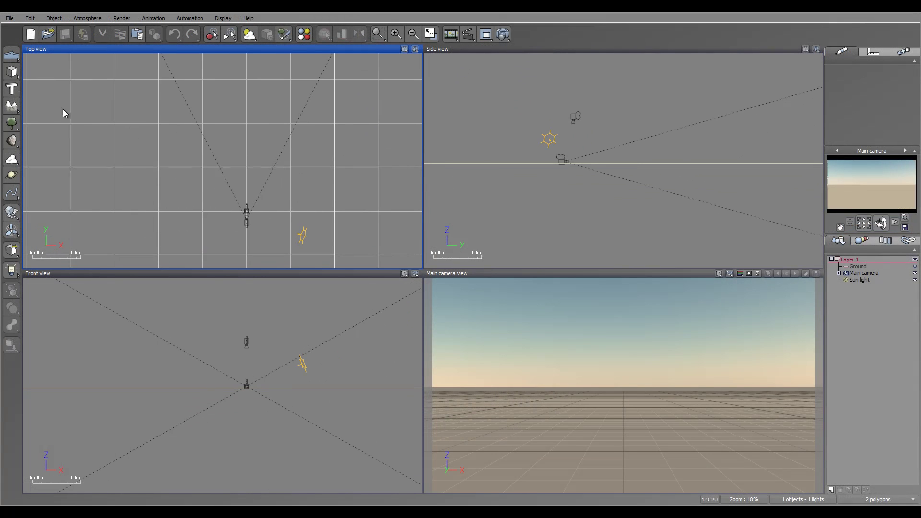
click(12, 106)
scroll(287, 180, down, 5)
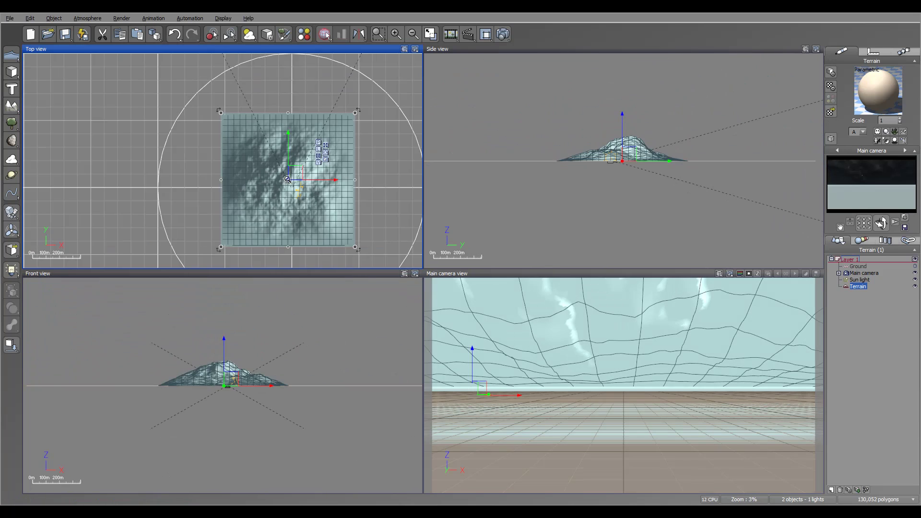
drag(304, 199, 309, 137)
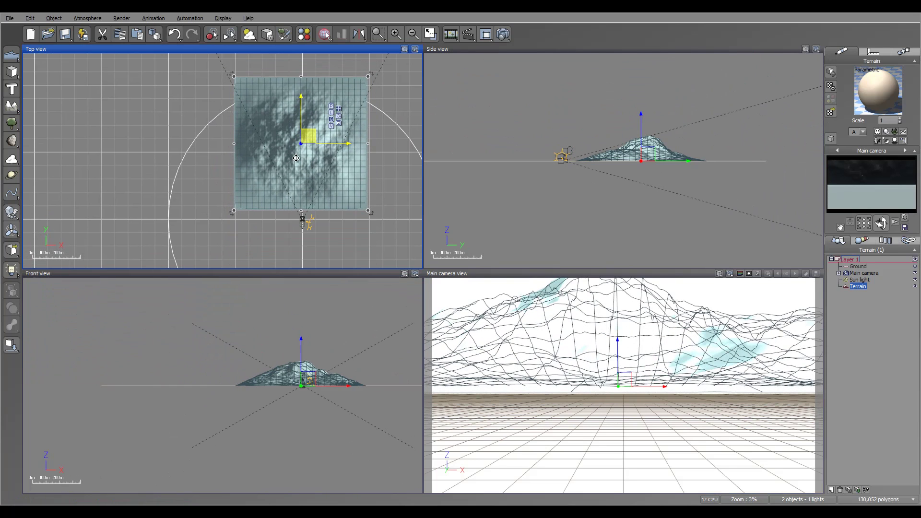
Step: Edit the terrain, double its resolution twice to 2048x2048, and start importing picture data
right_click(295, 160)
click(266, 158)
right_click(267, 157)
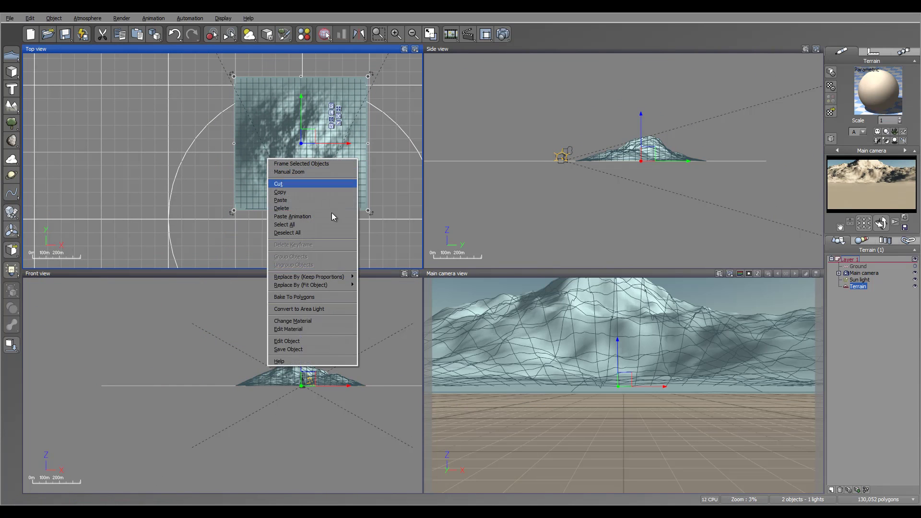
click(322, 340)
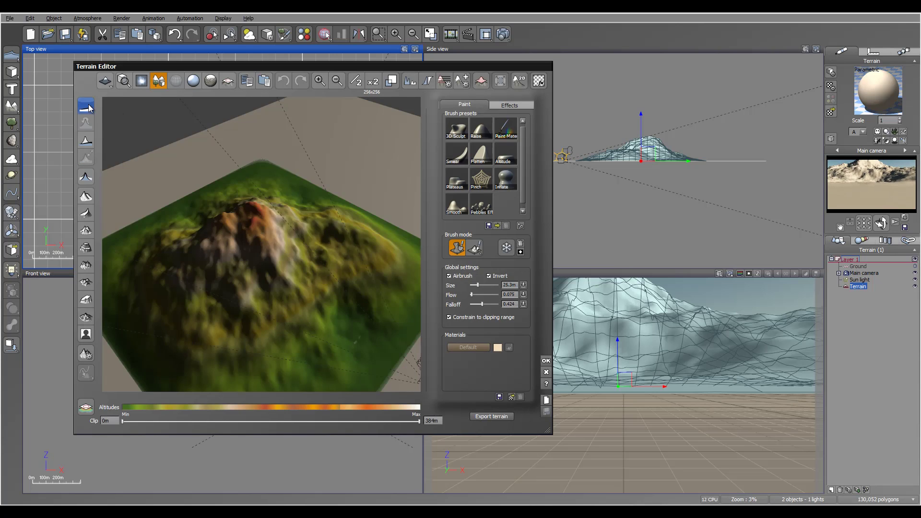
click(372, 83)
click(373, 82)
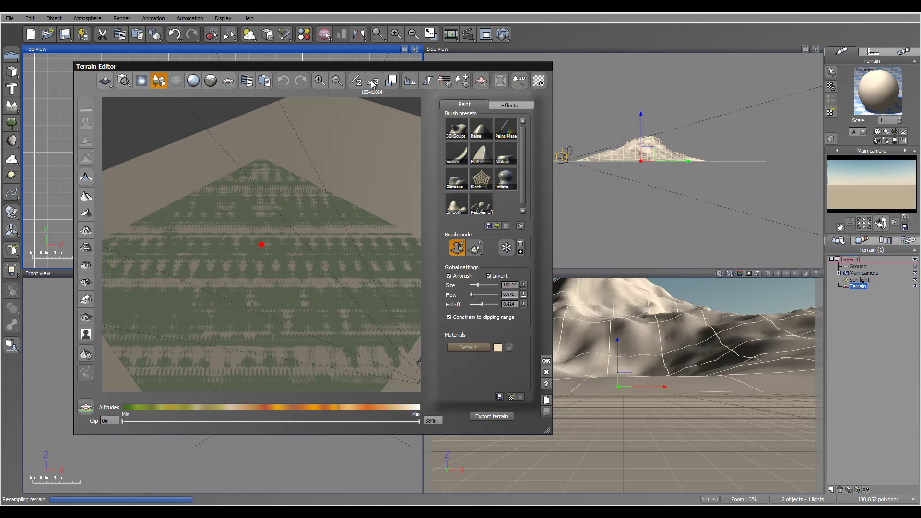
click(86, 334)
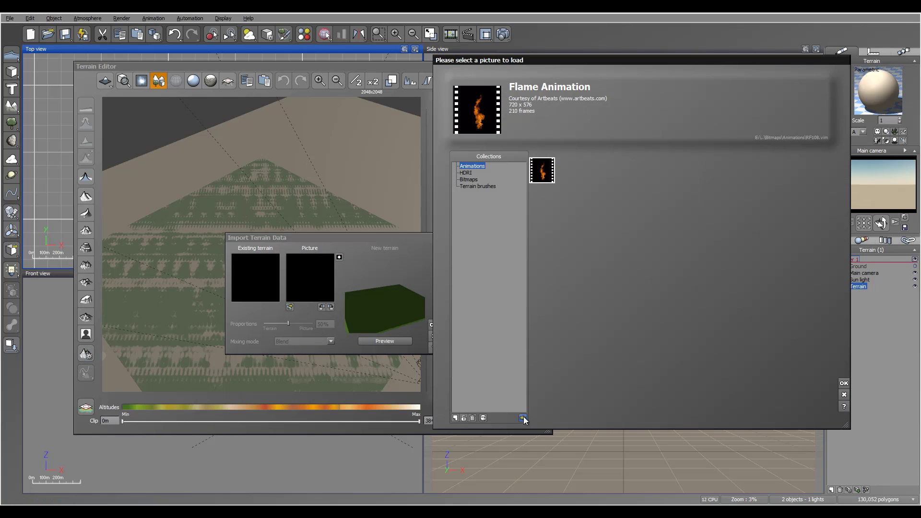
Step: Import M-height.tif as the terrain's heightmap and close the Terrain Editor
click(522, 417)
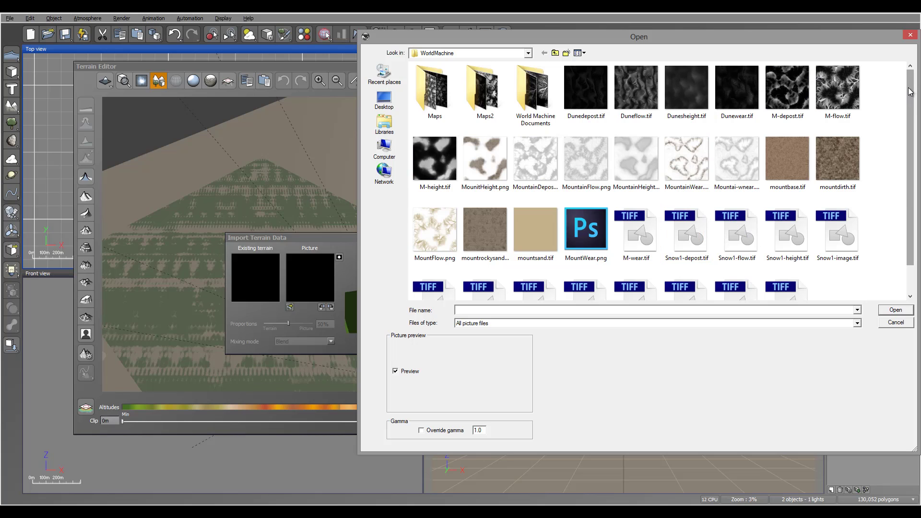
drag(910, 92, 908, 100)
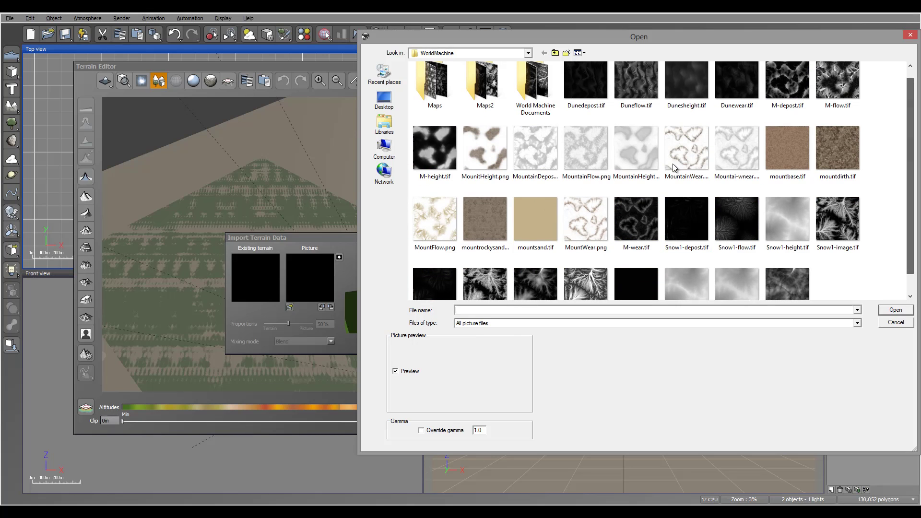
click(641, 154)
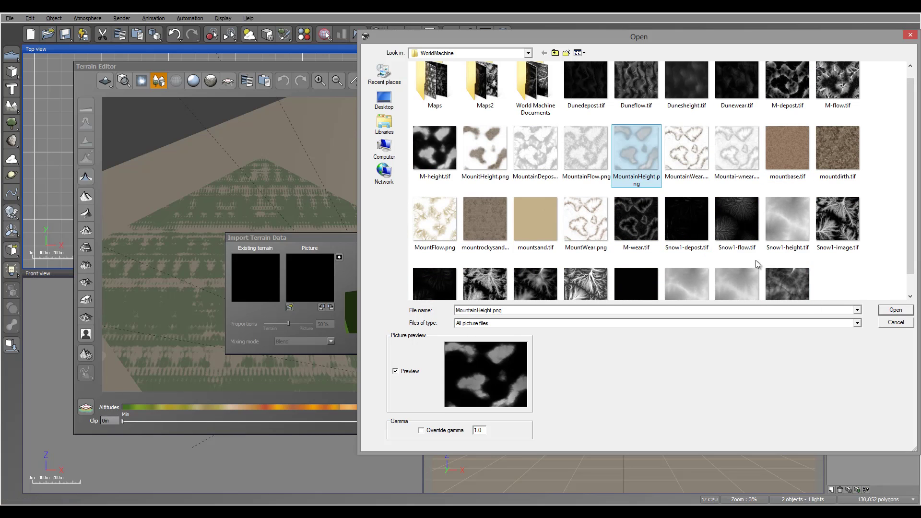
click(895, 309)
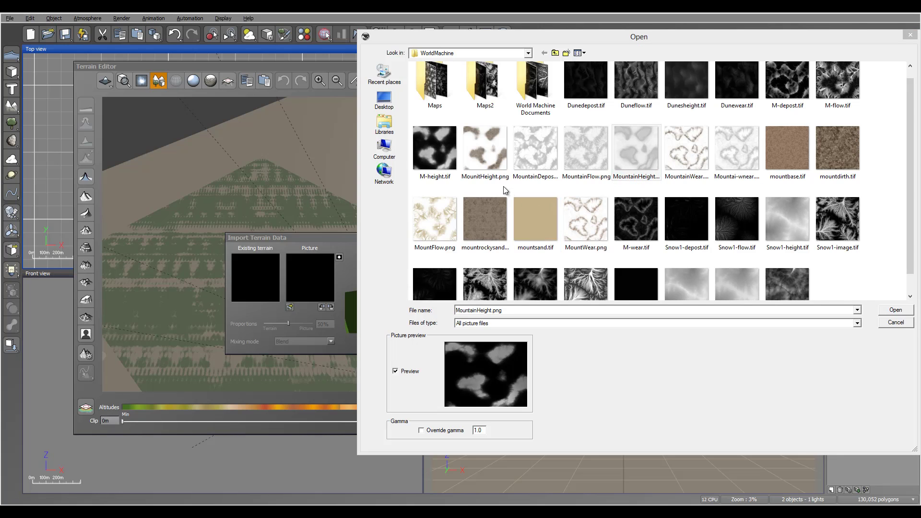
click(434, 149)
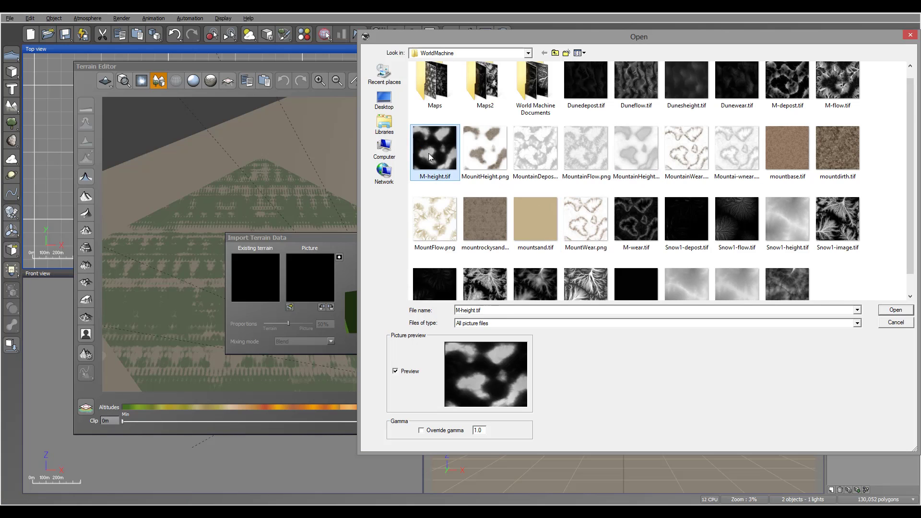
click(905, 310)
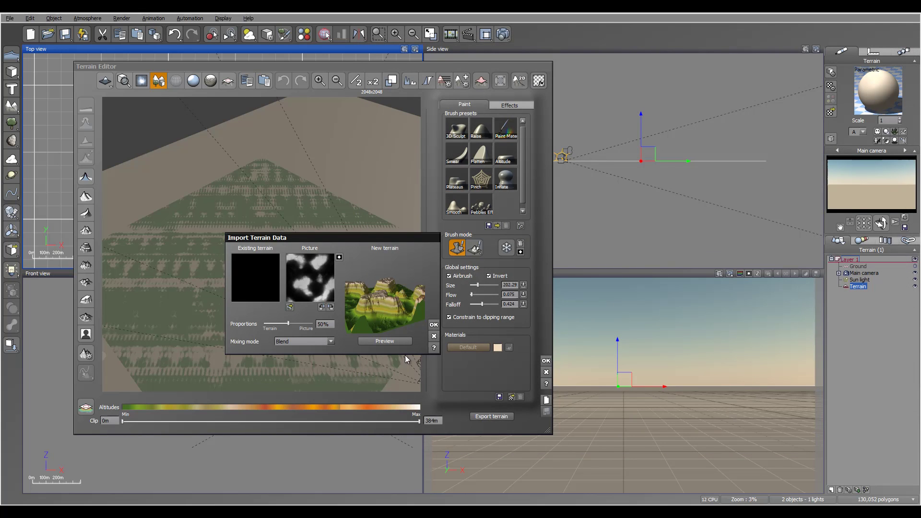
click(433, 325)
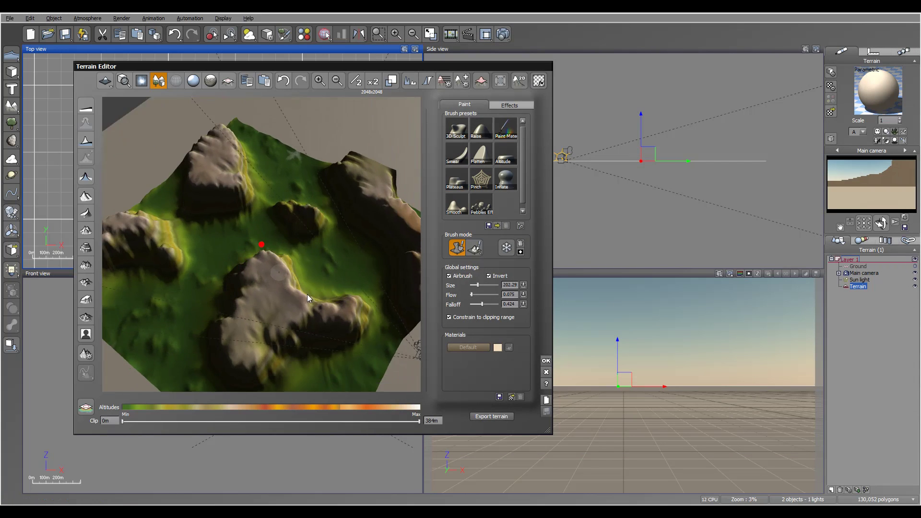
click(547, 360)
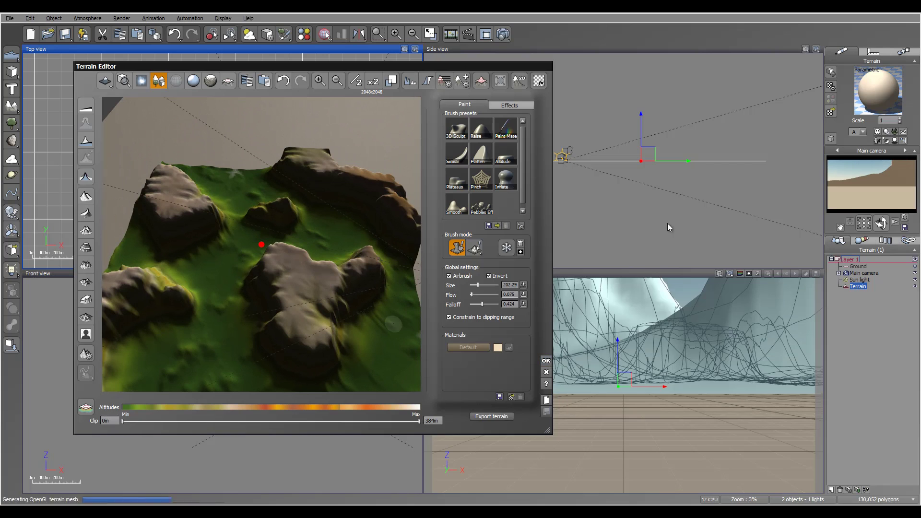
Step: Move the main camera high over the terrain, aimed down along the canyon
click(859, 272)
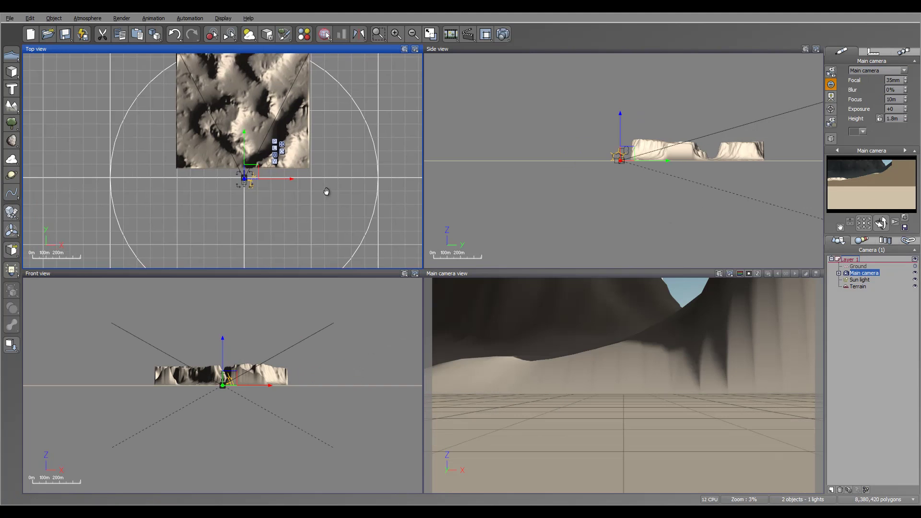
drag(323, 191, 252, 142)
drag(658, 148, 733, 143)
drag(658, 148, 645, 123)
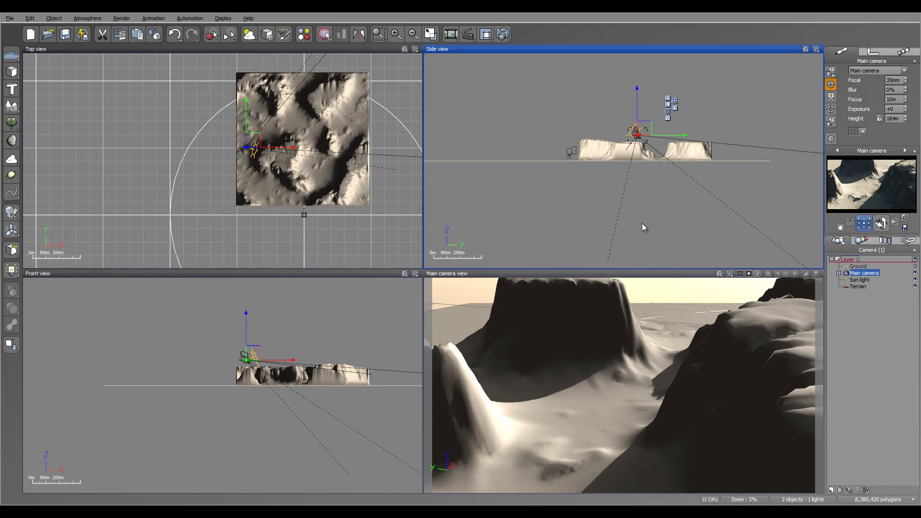
drag(247, 148, 217, 156)
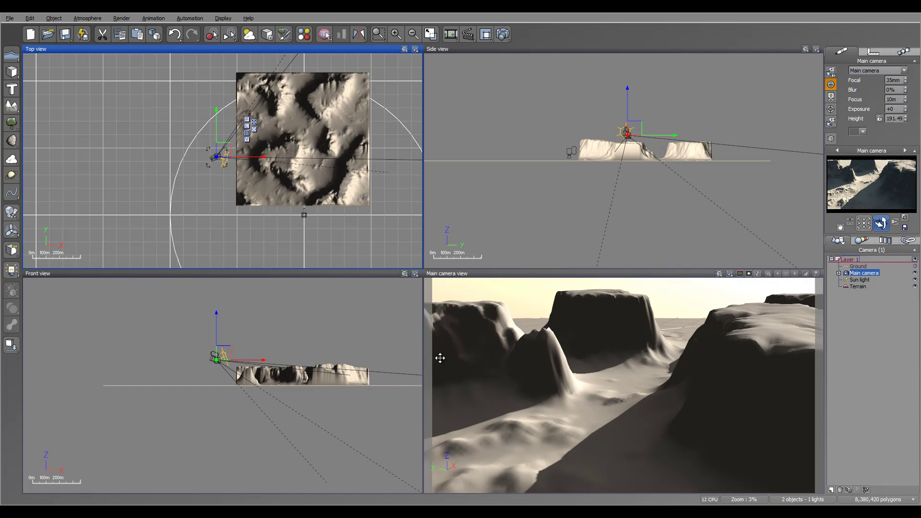
Step: Reposition the sun light to relight the cliffs
click(224, 158)
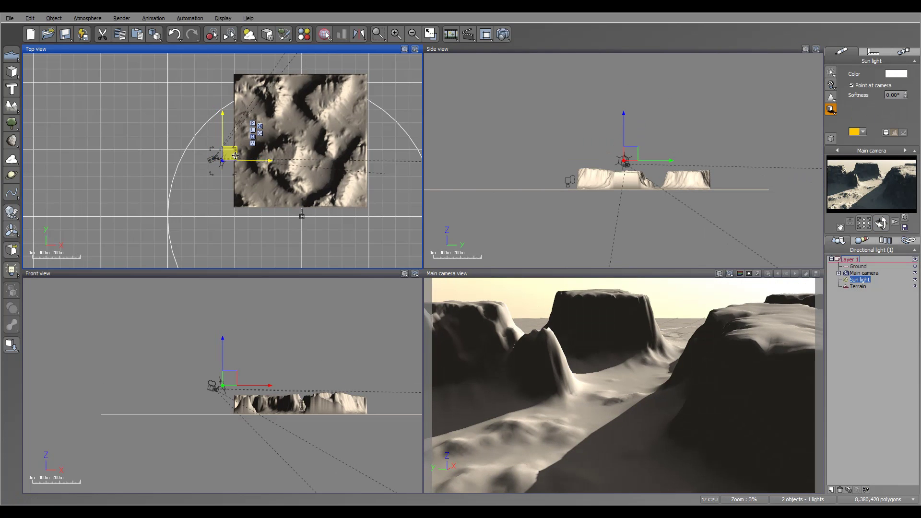
drag(230, 154, 213, 161)
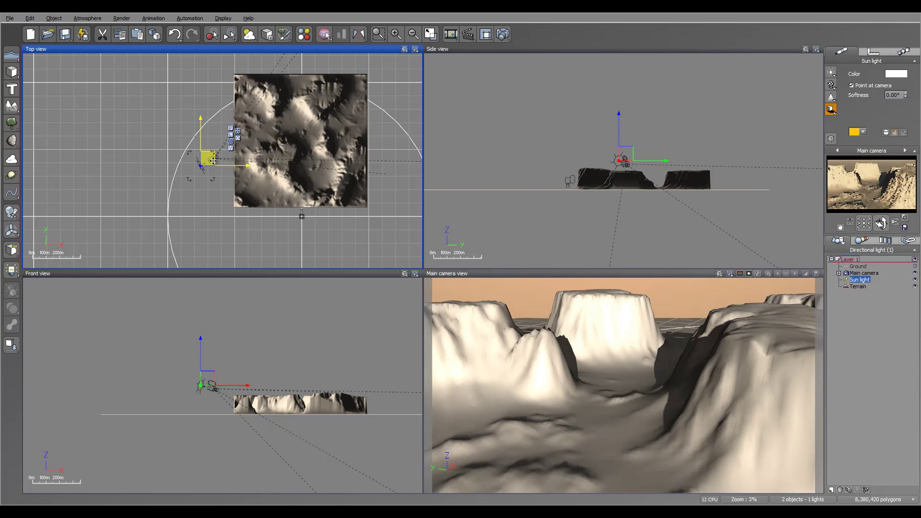
click(625, 155)
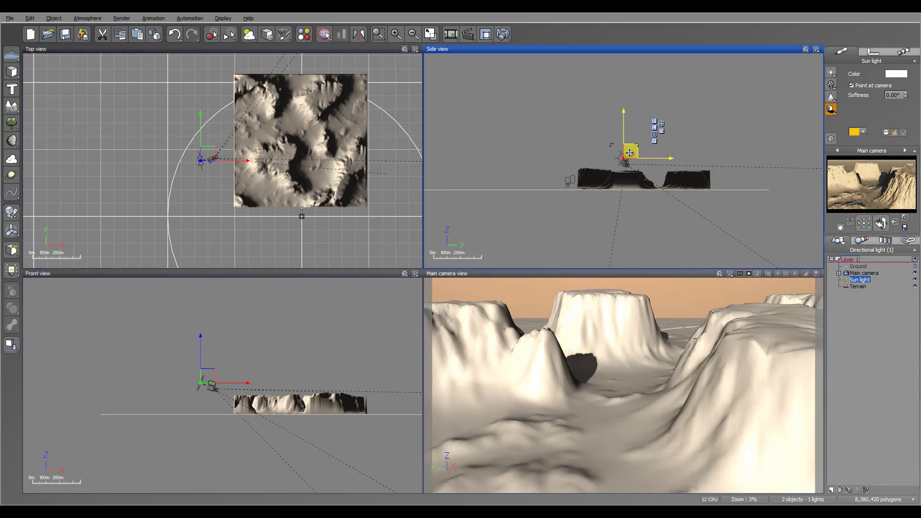
Step: Map mountrockysand.tif as the terrain material's colour, without using its alpha
click(861, 286)
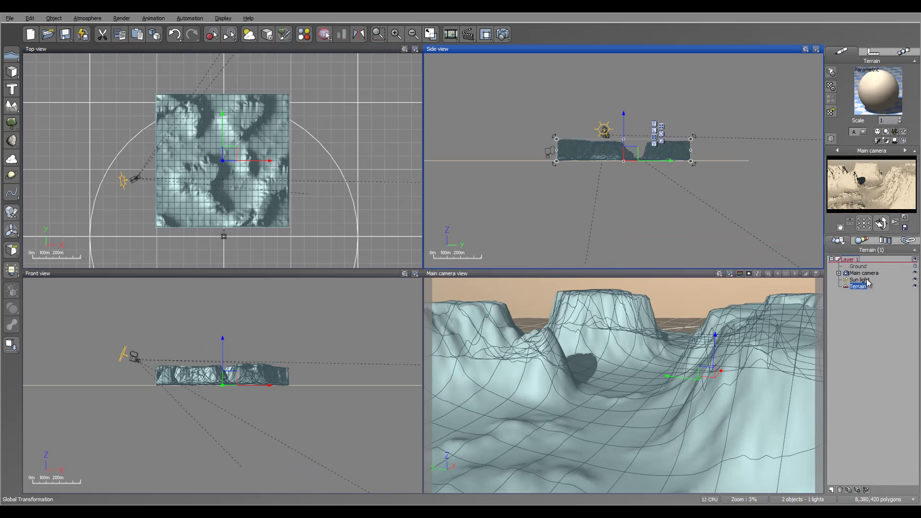
double_click(883, 96)
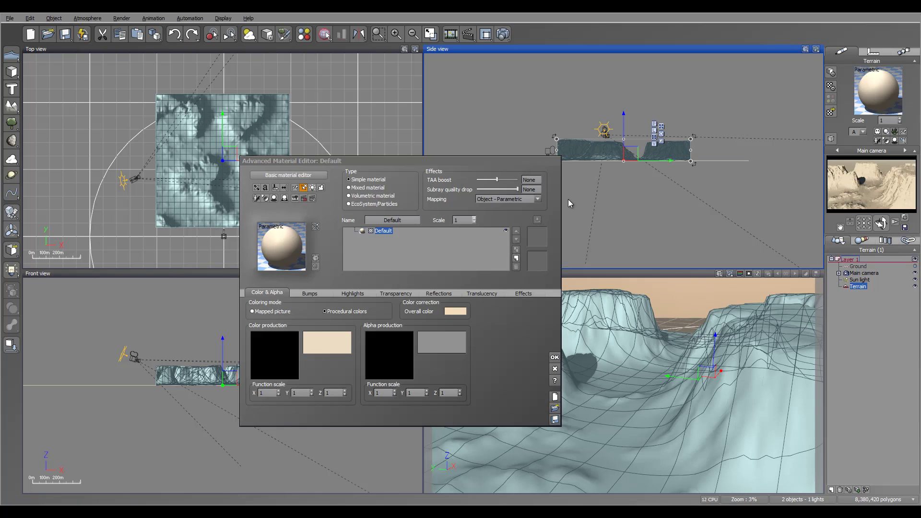
click(268, 312)
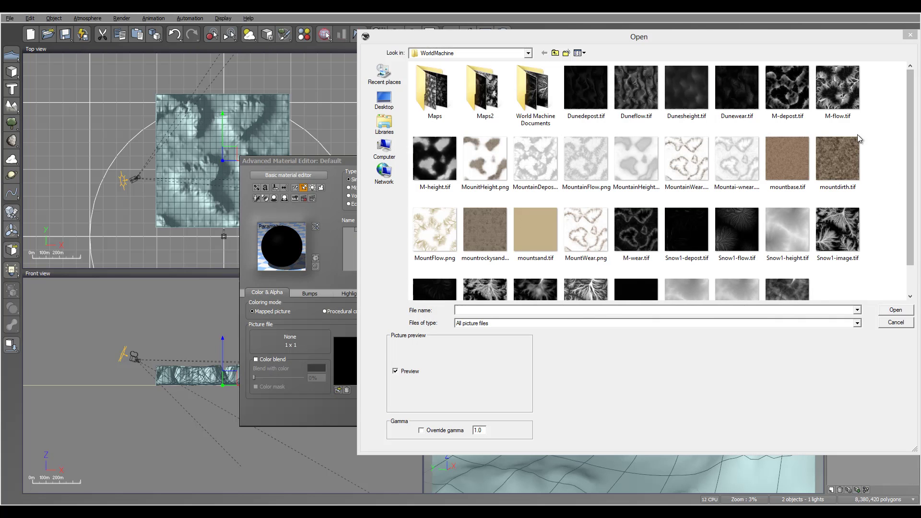
click(497, 237)
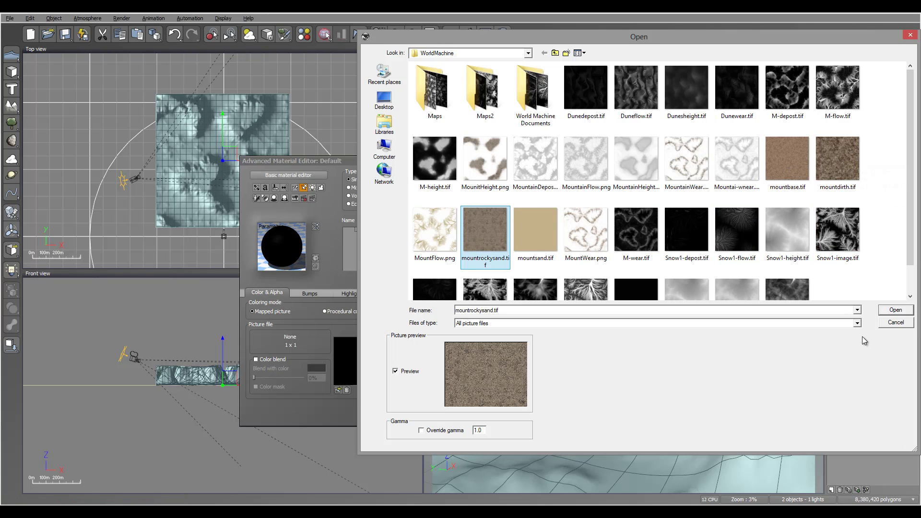
click(895, 310)
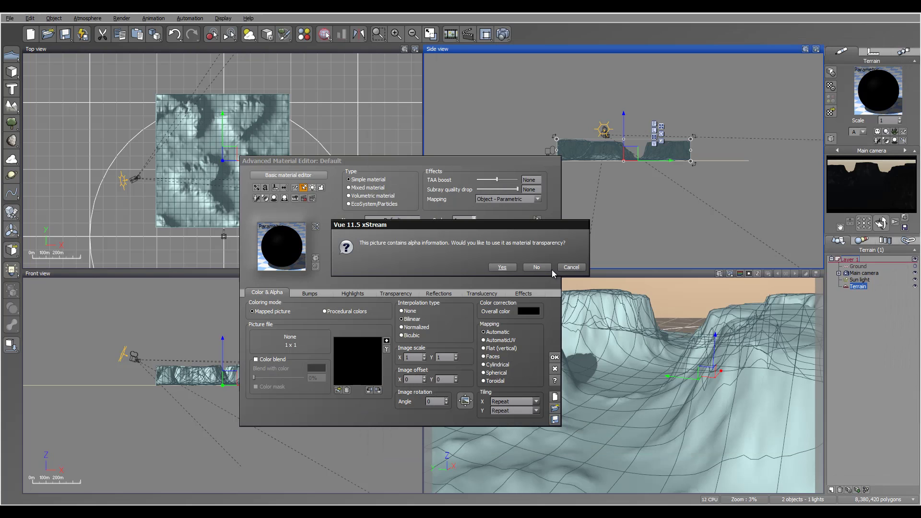
click(536, 267)
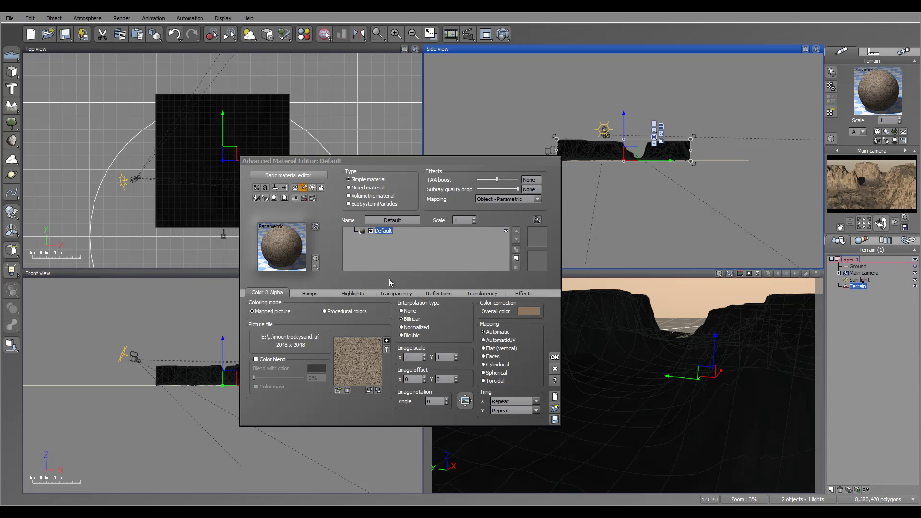
Step: Set the material's bump depth to 0
click(303, 295)
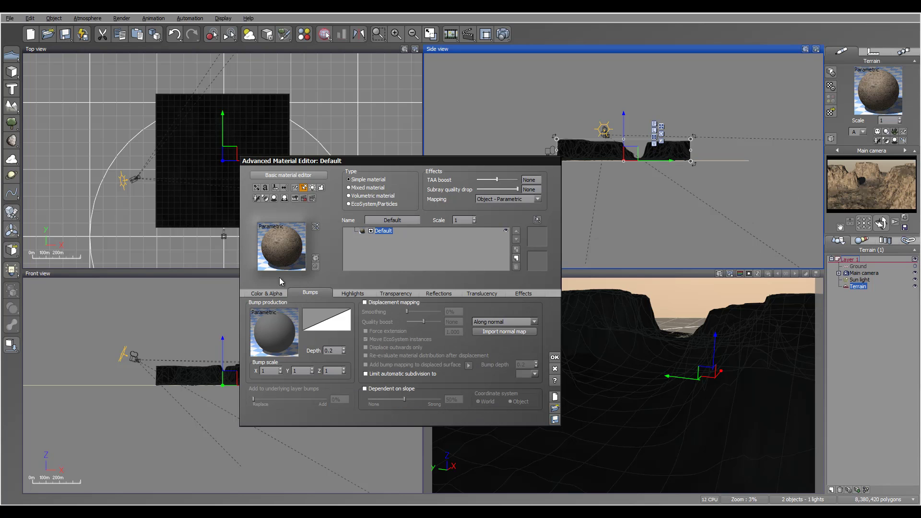
double_click(330, 350)
text(0)
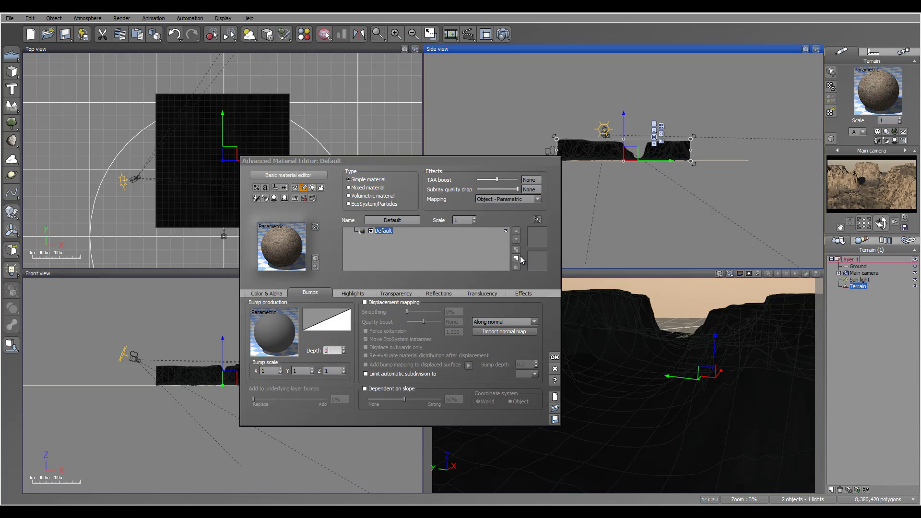
Step: Add a new blank layer to the terrain material
click(516, 259)
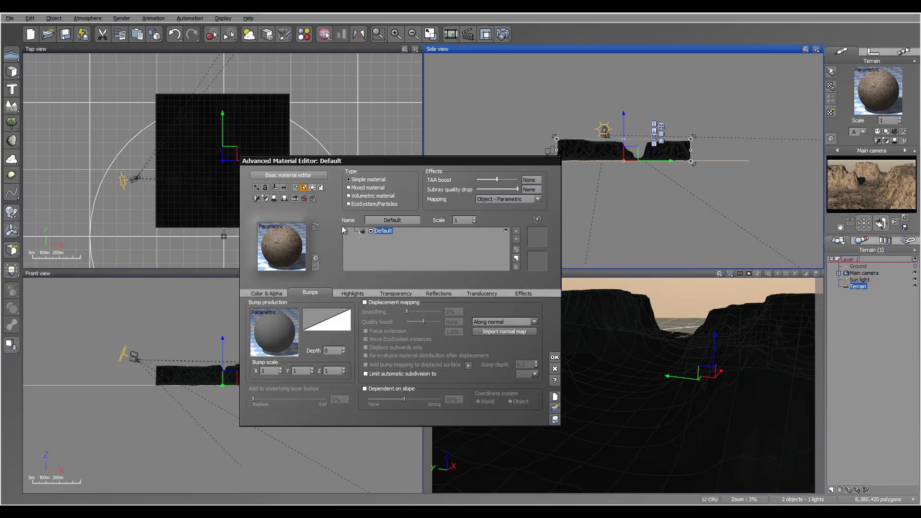
click(527, 263)
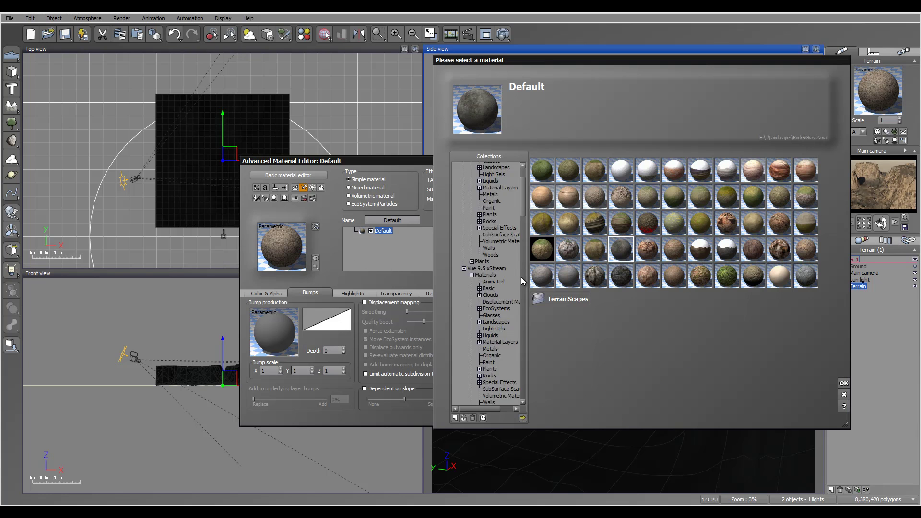
click(844, 395)
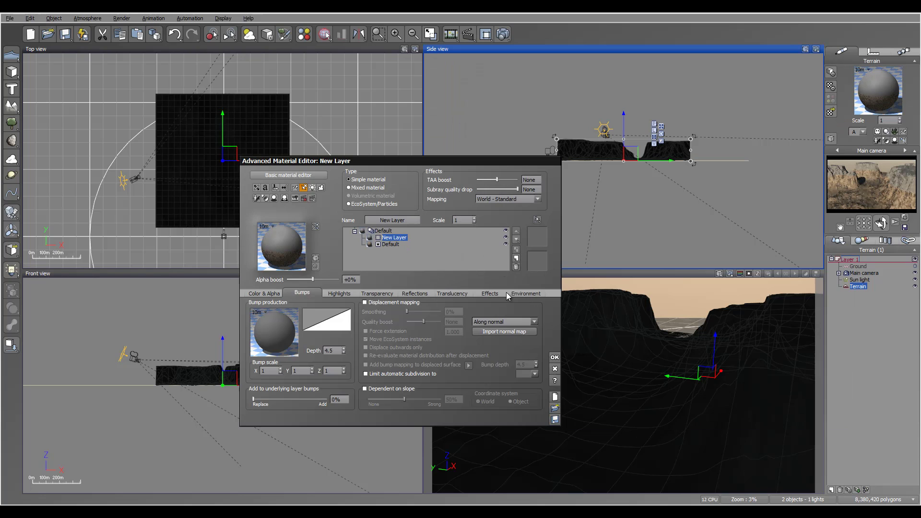
Step: Map MounitHeight.png onto the new layer, using its alpha as transparency
click(523, 293)
click(264, 294)
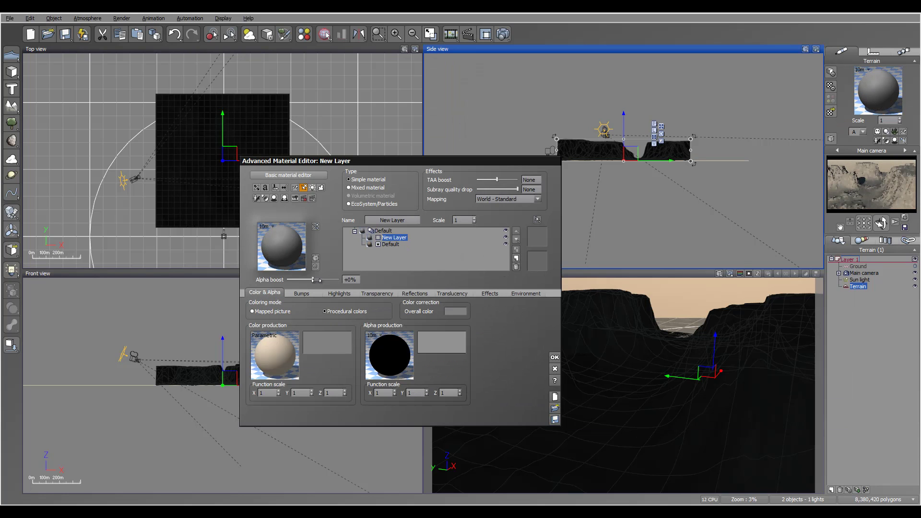
click(253, 312)
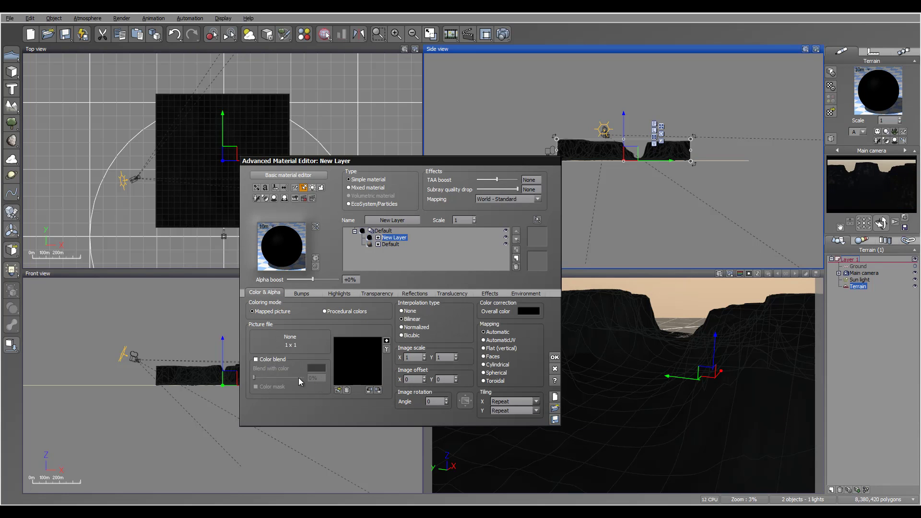
click(338, 390)
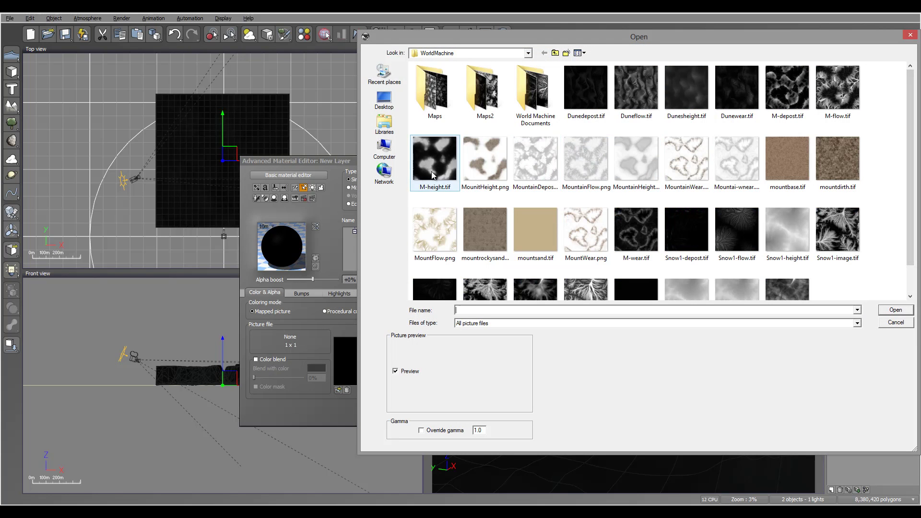
click(498, 174)
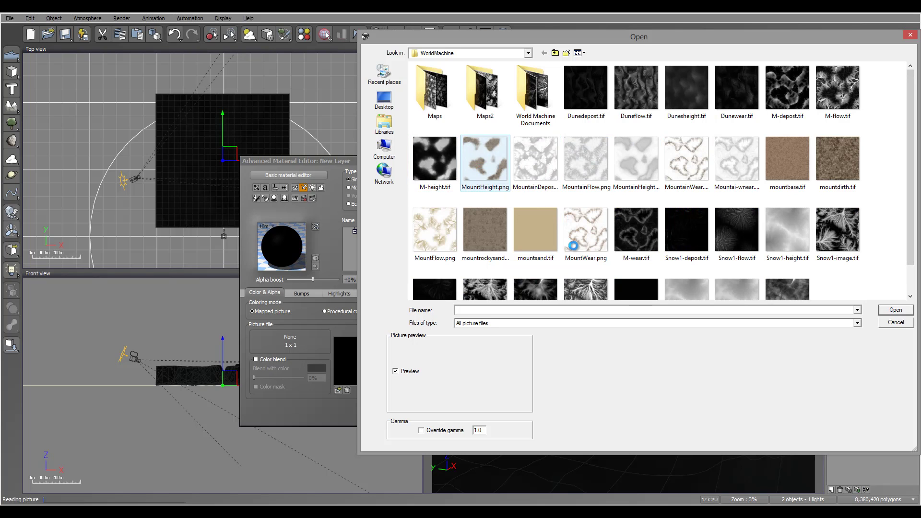
click(895, 311)
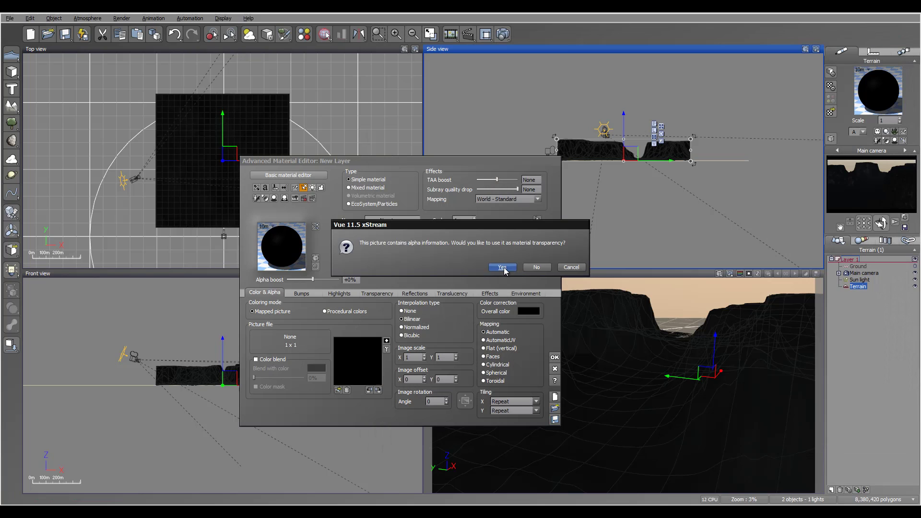
click(503, 268)
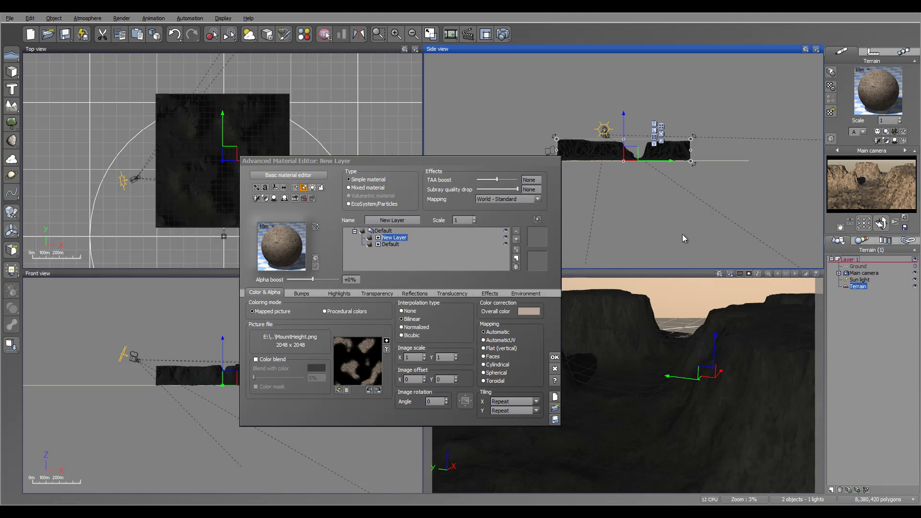
click(499, 199)
click(504, 259)
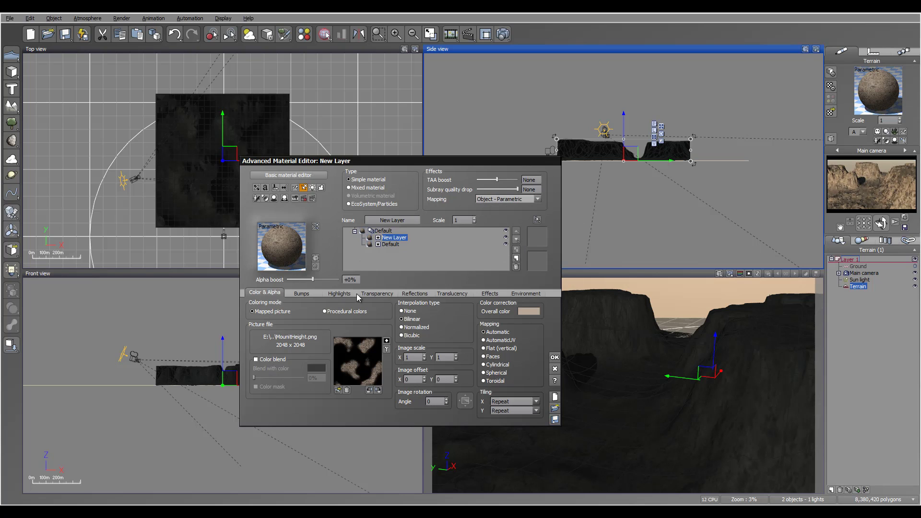
Step: Add another blank layer to the terrain material and review its settings
click(516, 261)
click(844, 394)
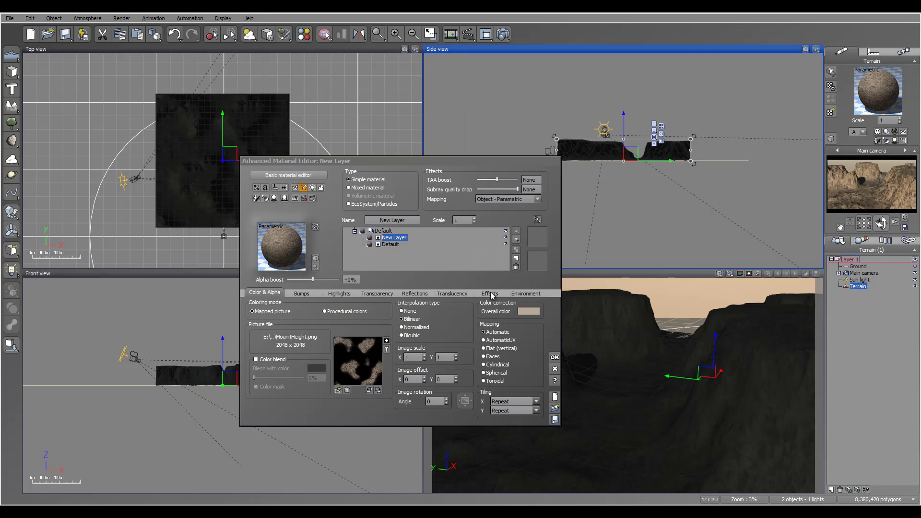
click(490, 293)
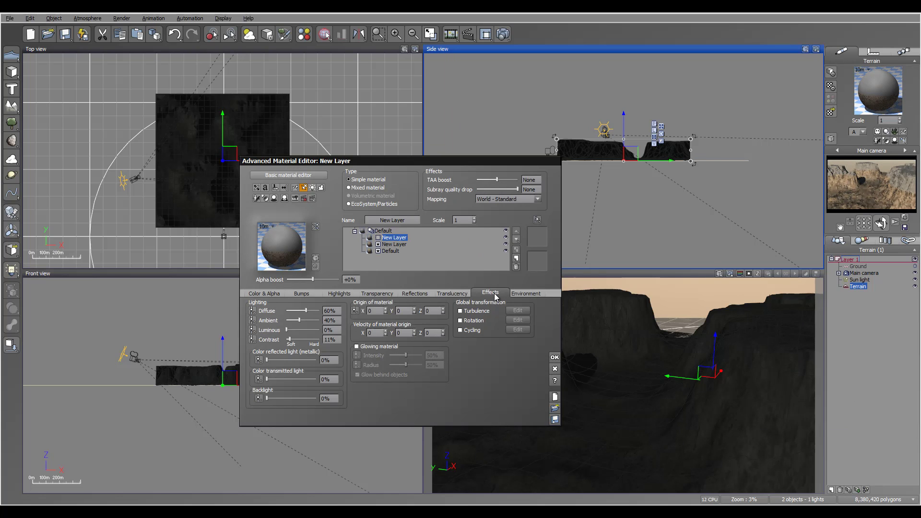
click(532, 295)
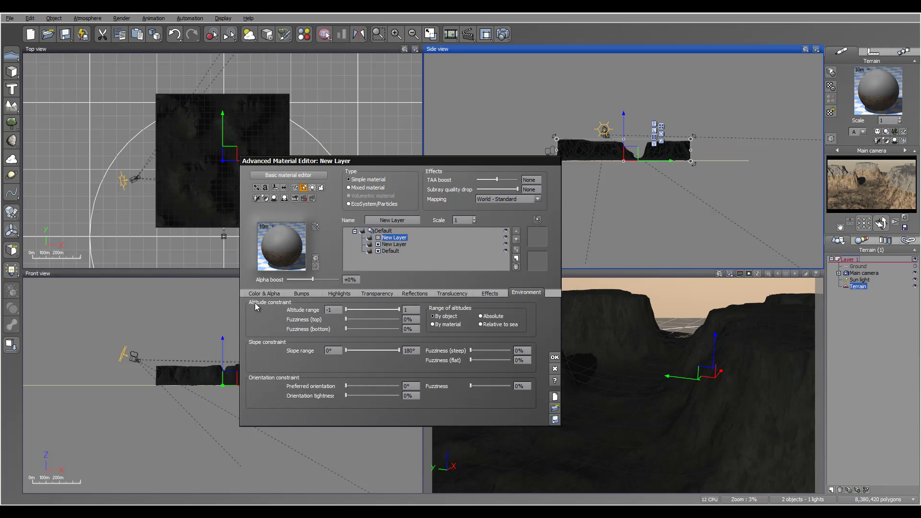
click(264, 293)
Step: Load MountFlow.png as the layer's picture with Object - Parametric mapping
click(287, 332)
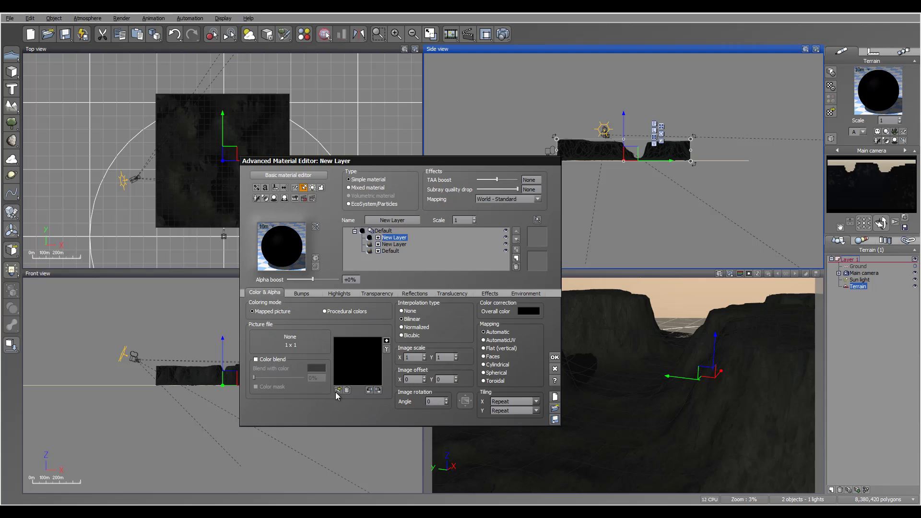
click(338, 390)
click(523, 418)
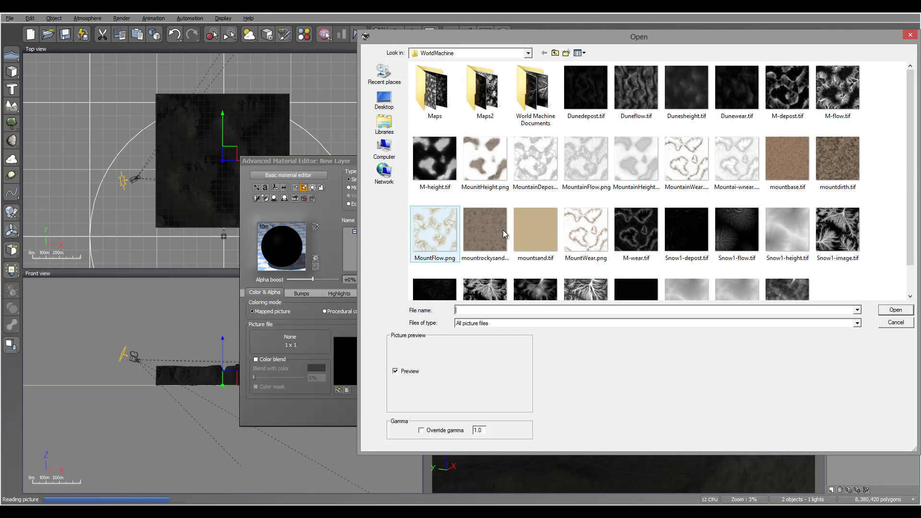
click(451, 235)
click(895, 310)
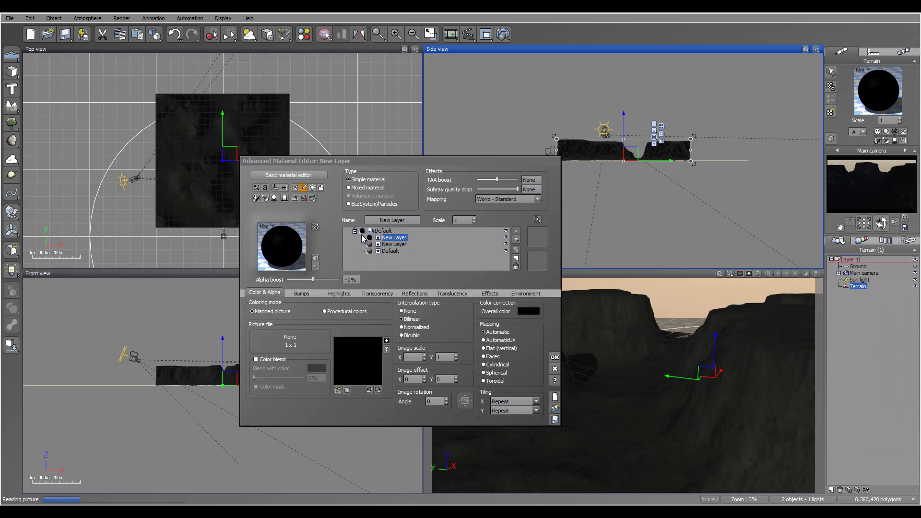
click(501, 266)
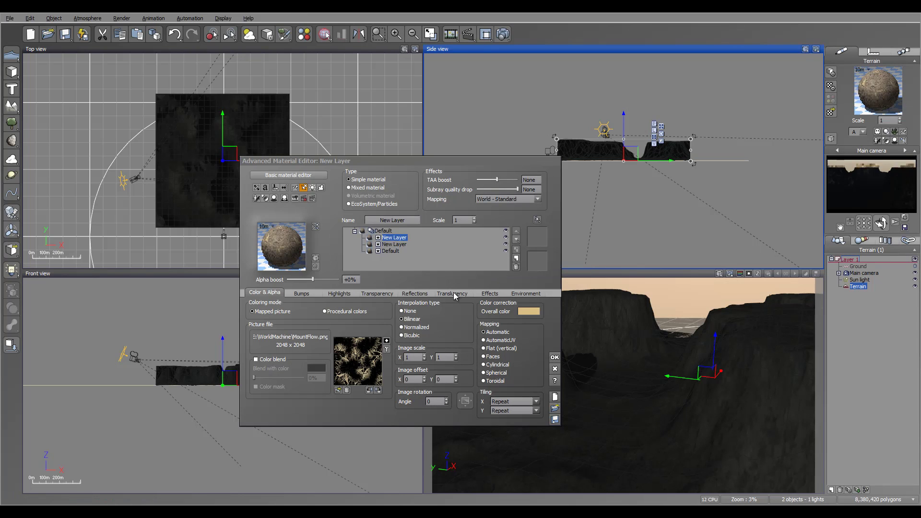
click(496, 199)
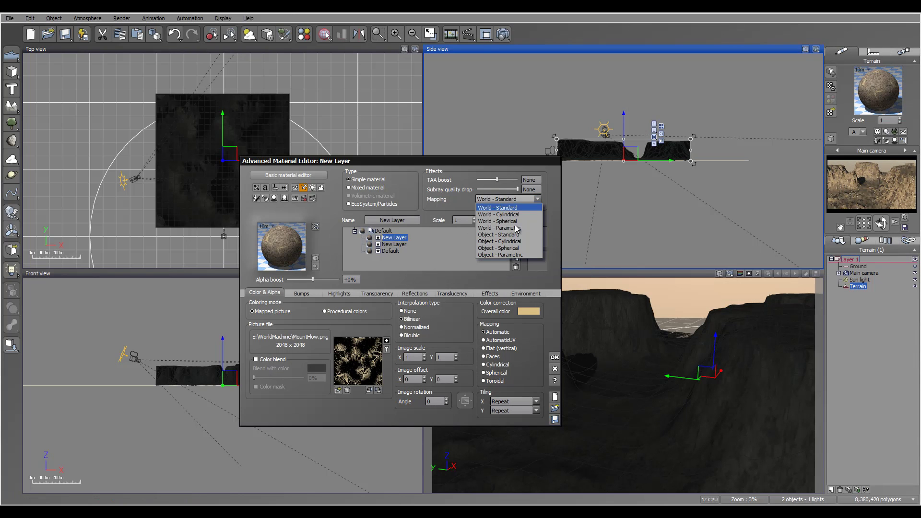
click(508, 254)
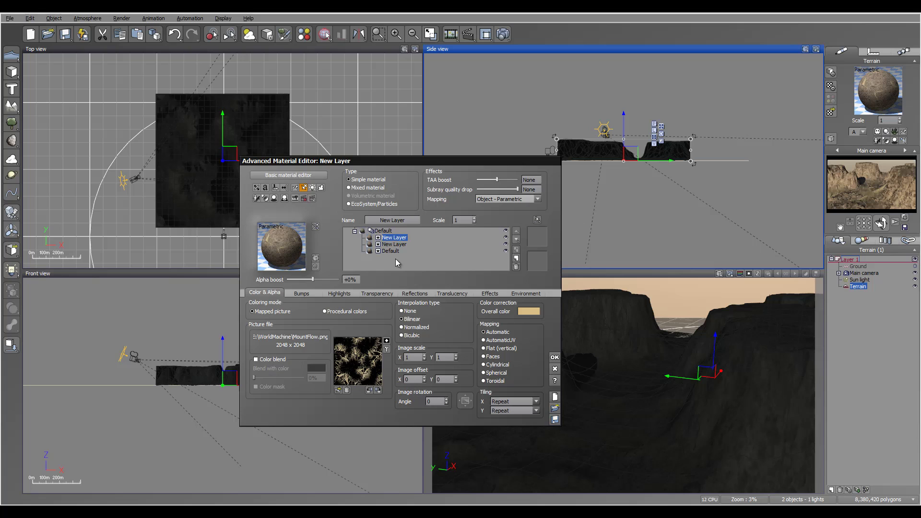
Step: Add a fourth, blank layer to the terrain material
click(516, 259)
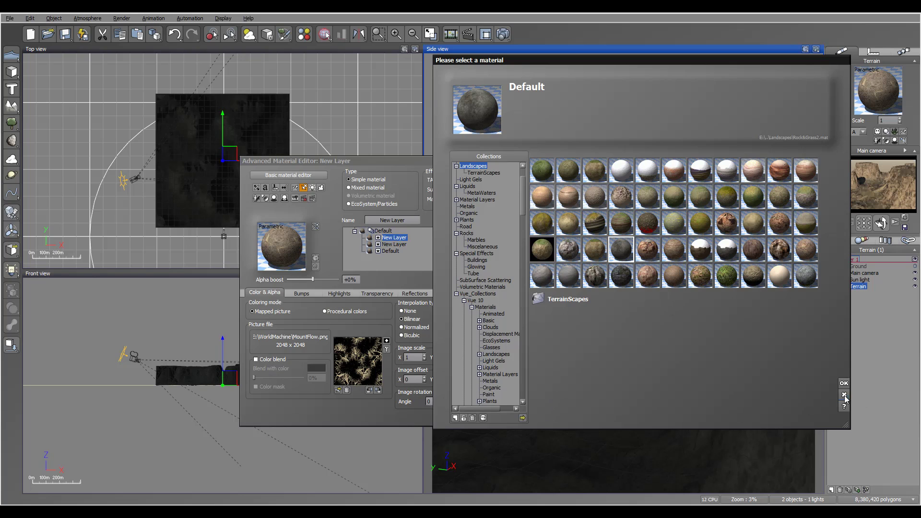
click(844, 395)
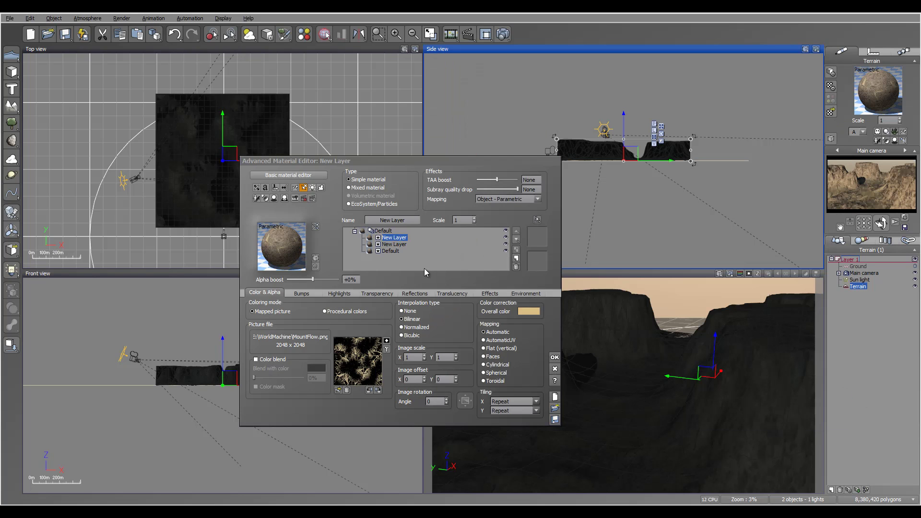
click(525, 294)
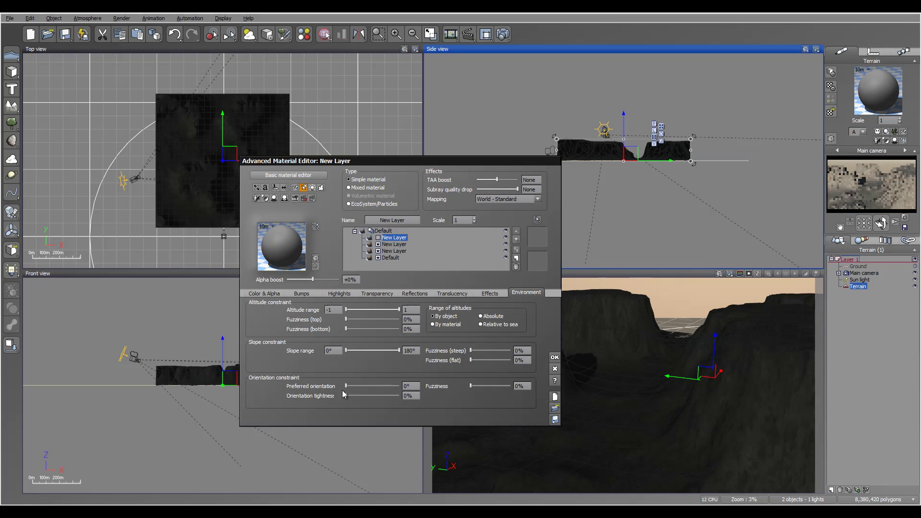
Step: Texture the third layer's colour with MountainDeposit.png, declining its alpha as transparency
click(263, 293)
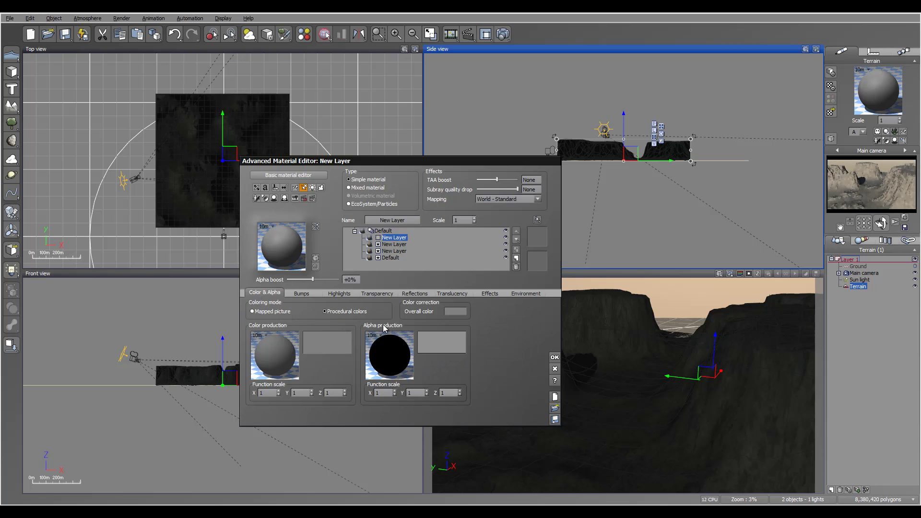
click(267, 313)
click(338, 391)
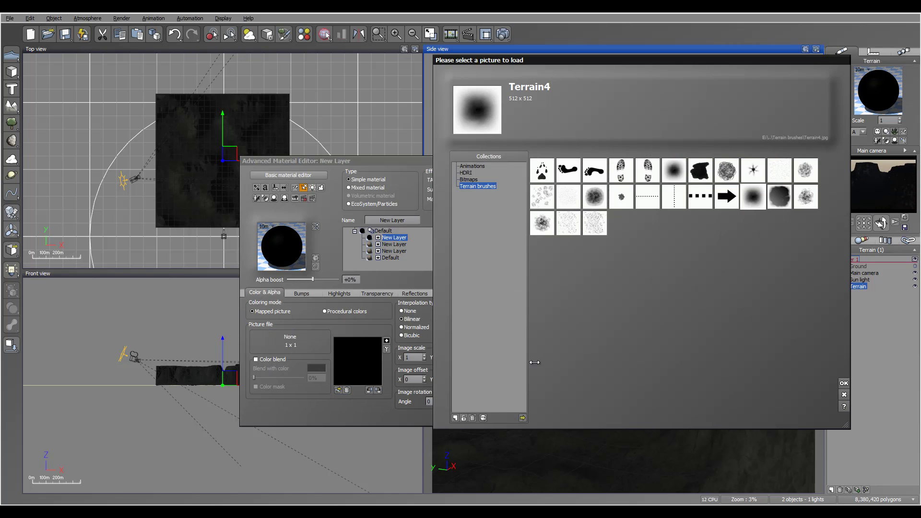
click(522, 418)
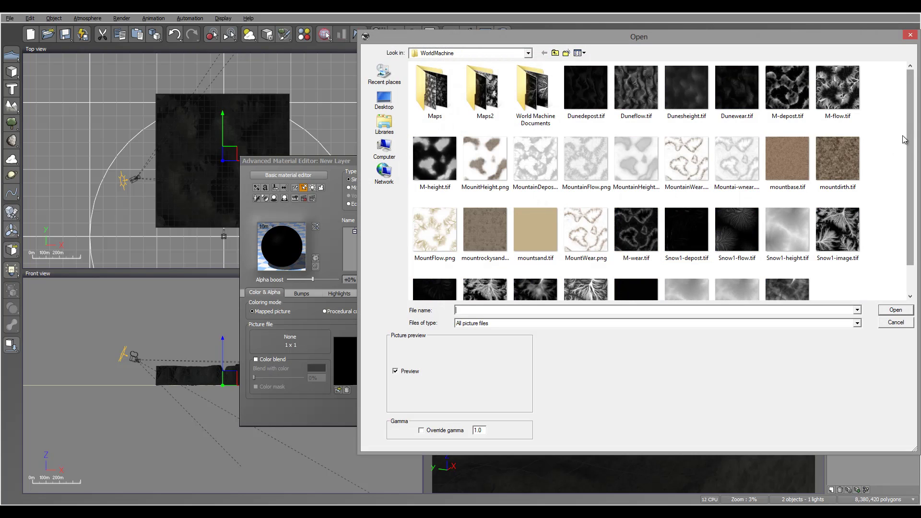
click(577, 242)
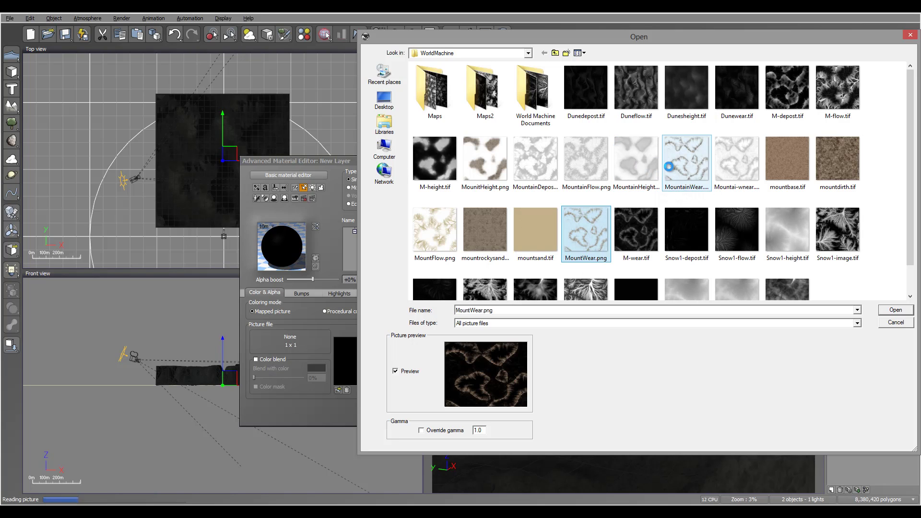
click(669, 167)
click(589, 234)
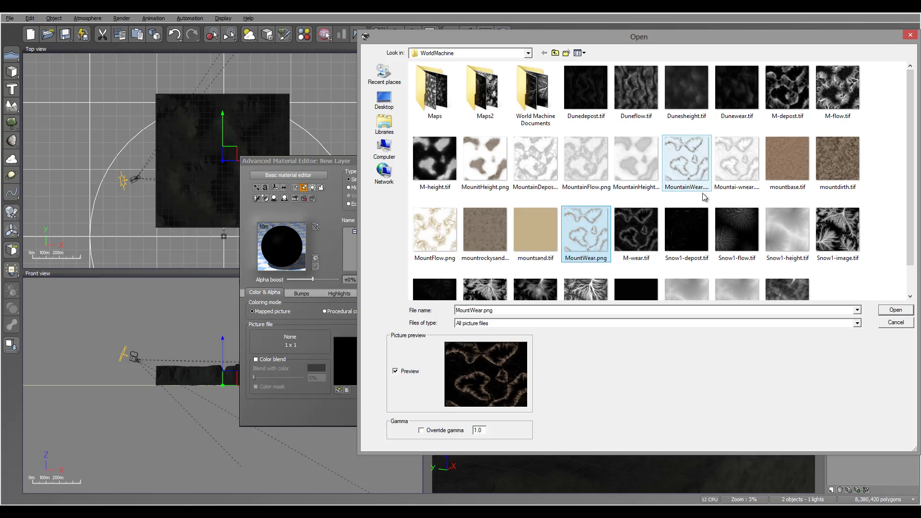
click(539, 167)
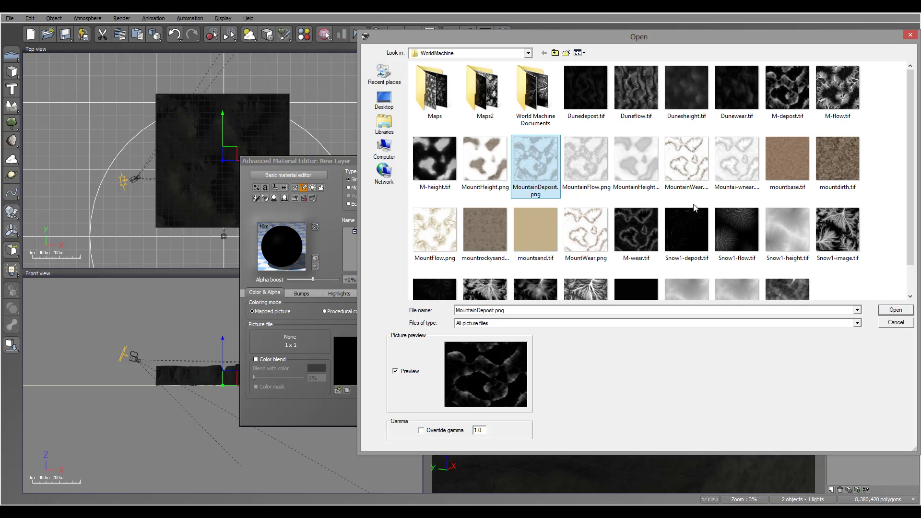
click(895, 310)
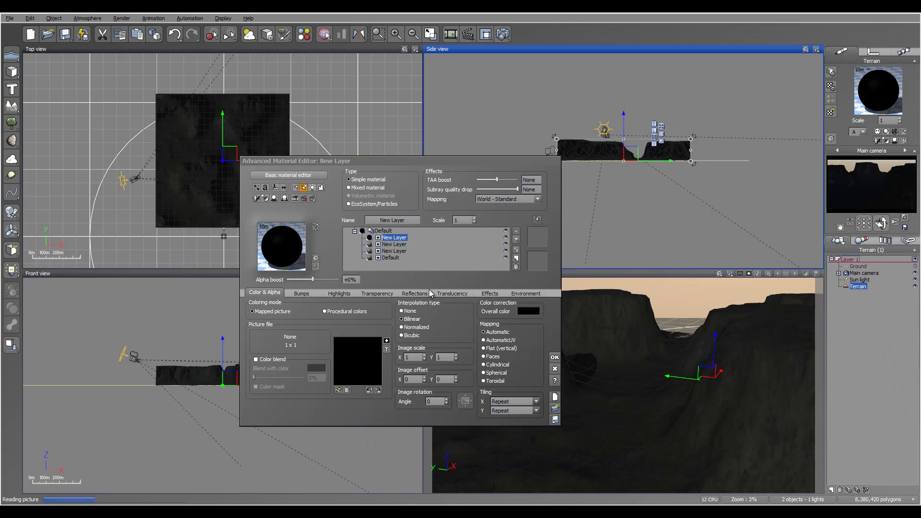
click(535, 267)
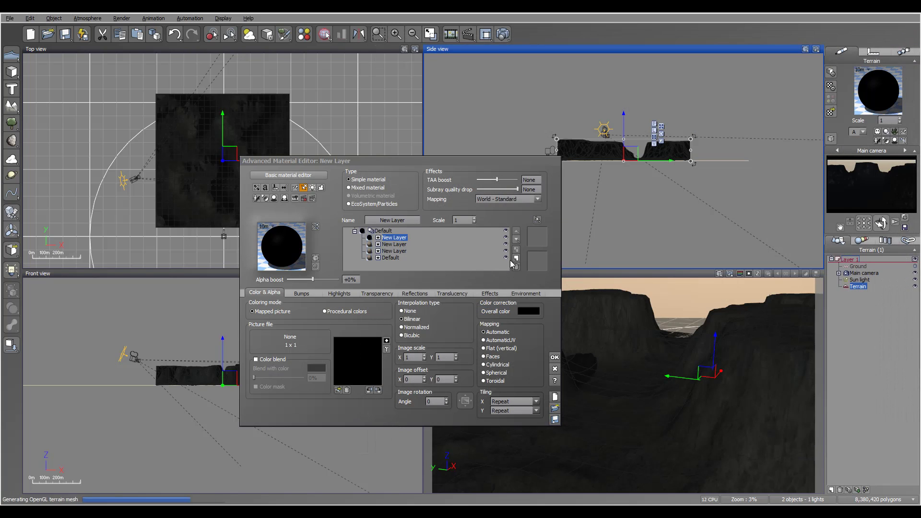
Step: Set the layer's mapping to Object - Parametric and add a fourth material layer
click(525, 199)
click(510, 254)
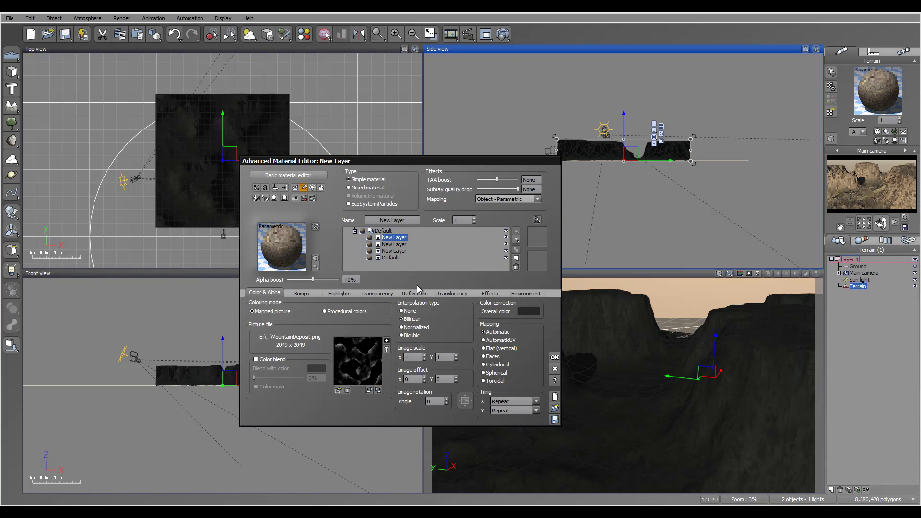
click(517, 259)
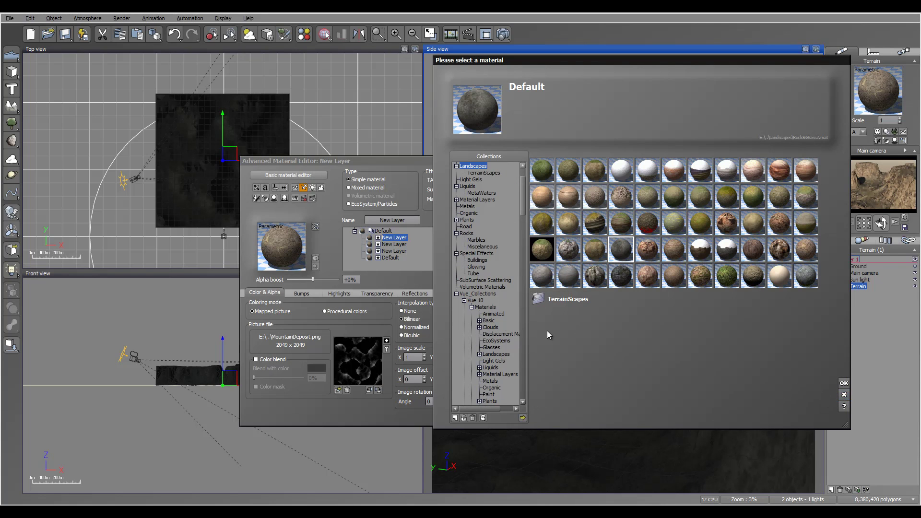
key(Return)
click(524, 294)
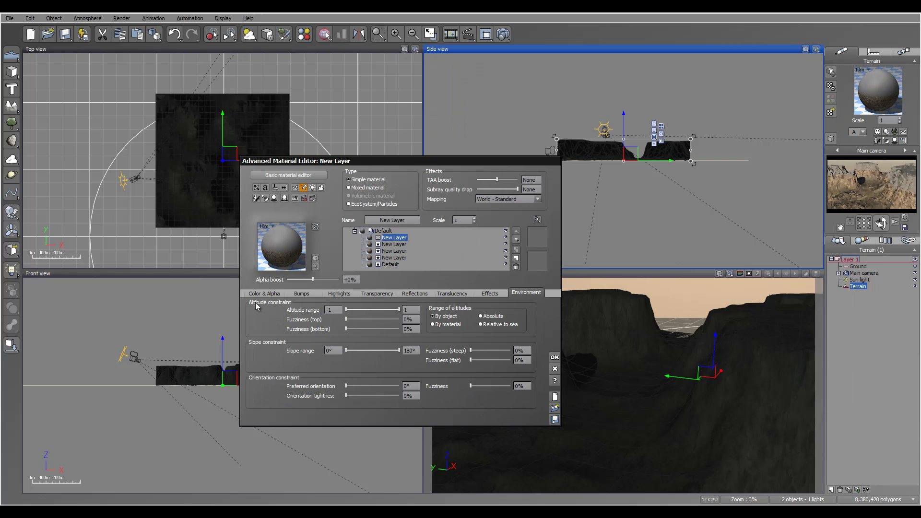
Step: Texture the fourth layer's colour with MountWear.png, using its alpha as transparency
click(264, 293)
click(284, 313)
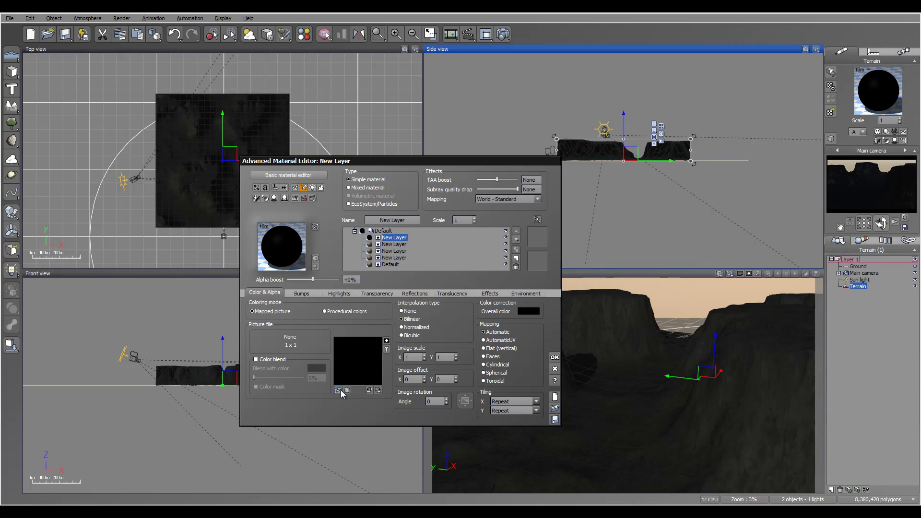
click(338, 390)
click(523, 417)
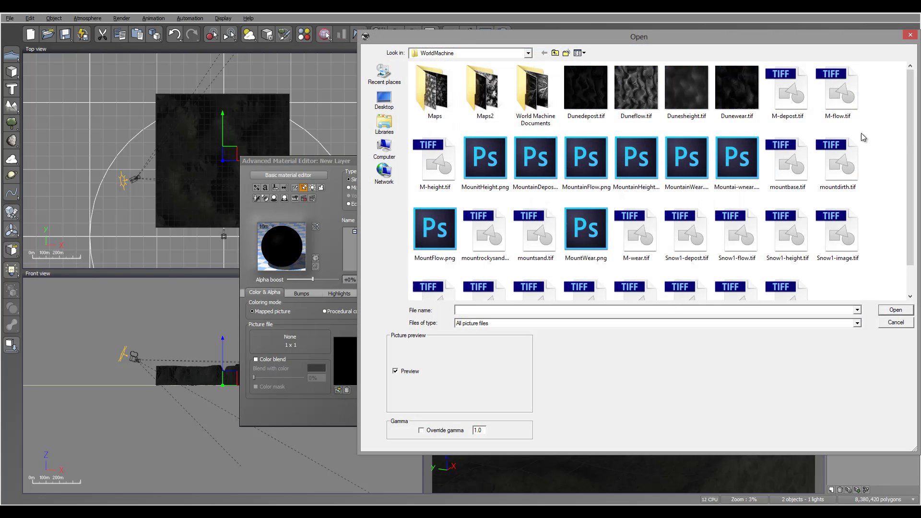
click(594, 226)
click(895, 310)
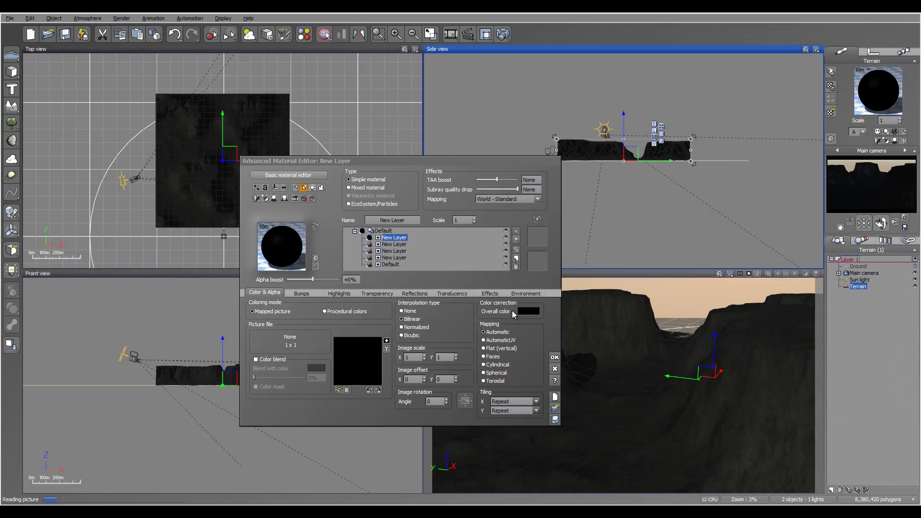
click(503, 267)
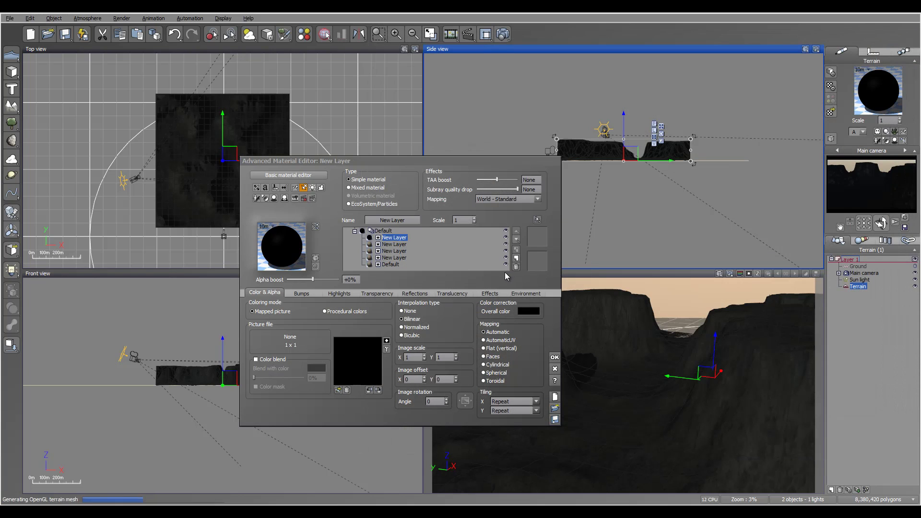
Step: Map MountWear.png with Object - Parametric coordinates and apply the terrain material
click(536, 199)
click(532, 255)
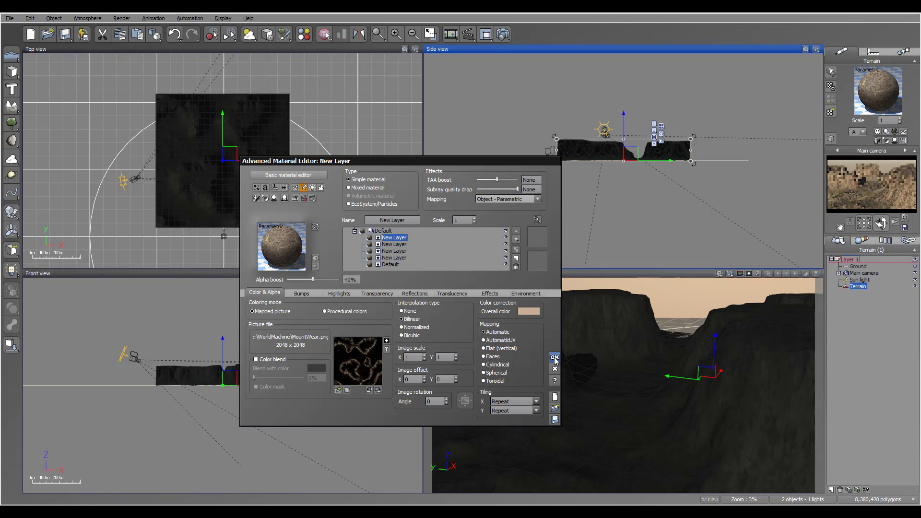
click(554, 357)
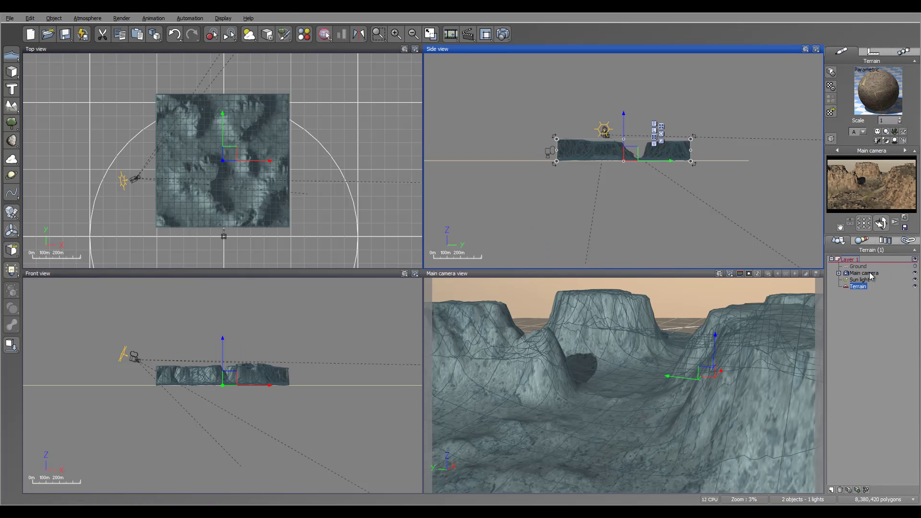
Step: Select the main camera and set Render Options to render to a separate screen window
click(863, 273)
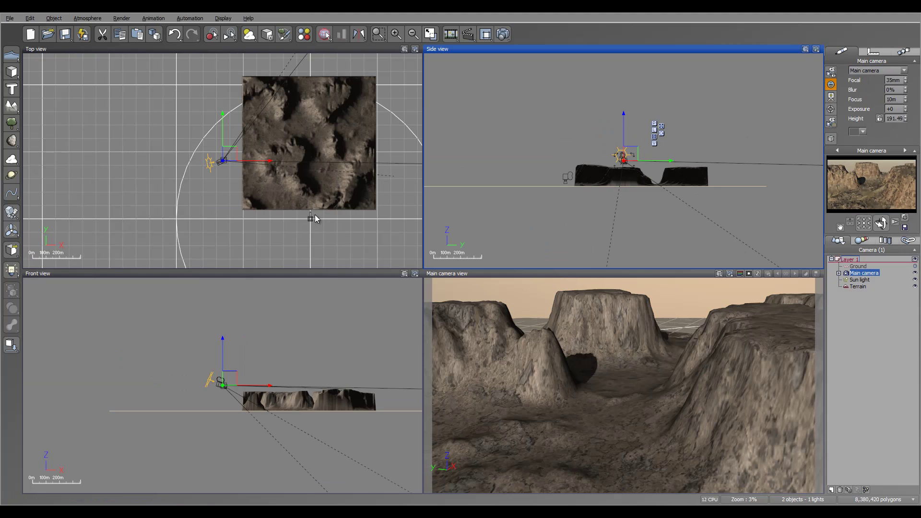
mouse_move(261, 158)
mouse_down()
mouse_move(249, 158)
mouse_move(256, 163)
mouse_up()
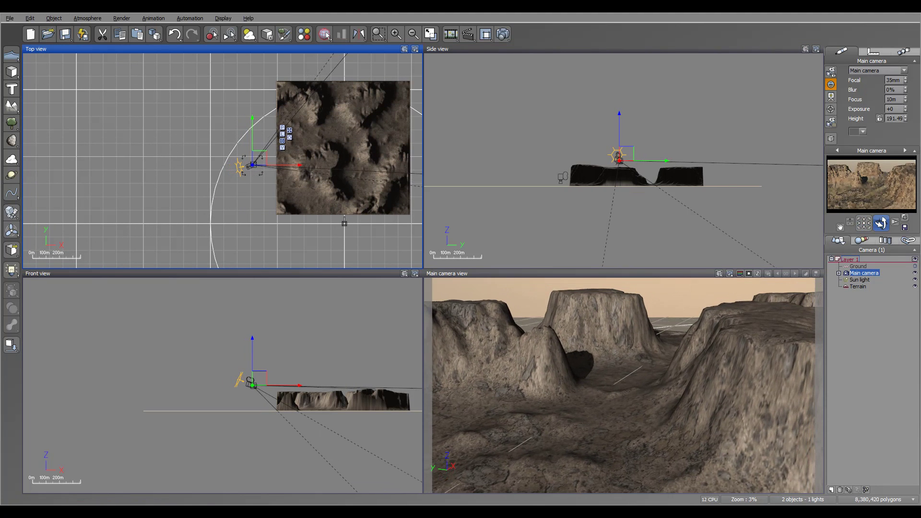
click(503, 33)
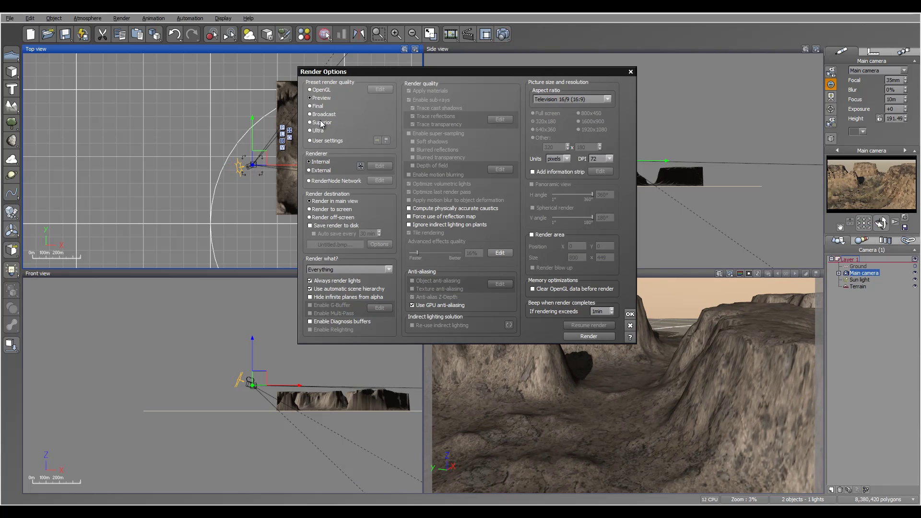
click(330, 210)
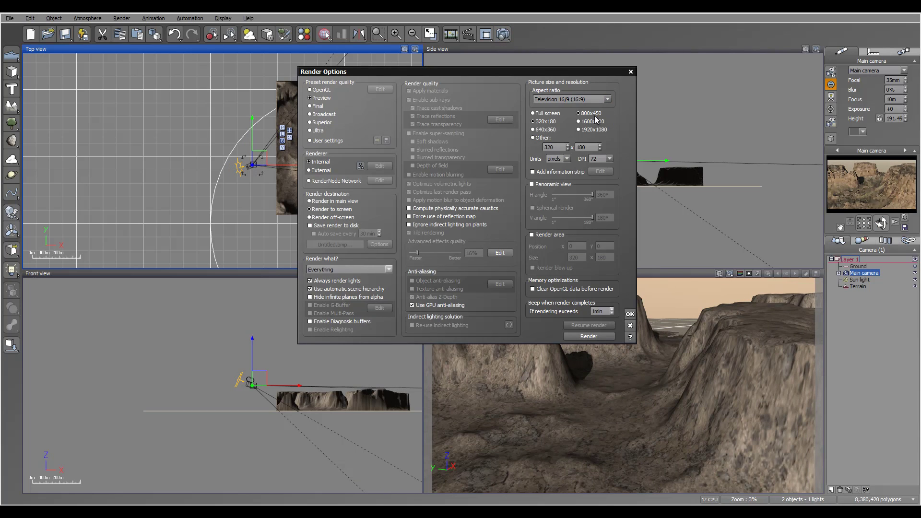
click(629, 314)
Step: Render the 800x450 test image, check it, then close the render window
click(502, 33)
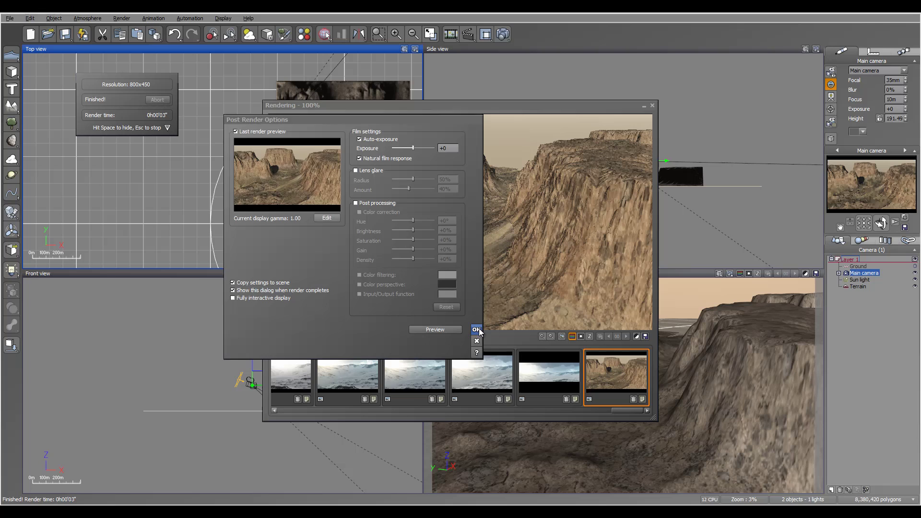
click(476, 329)
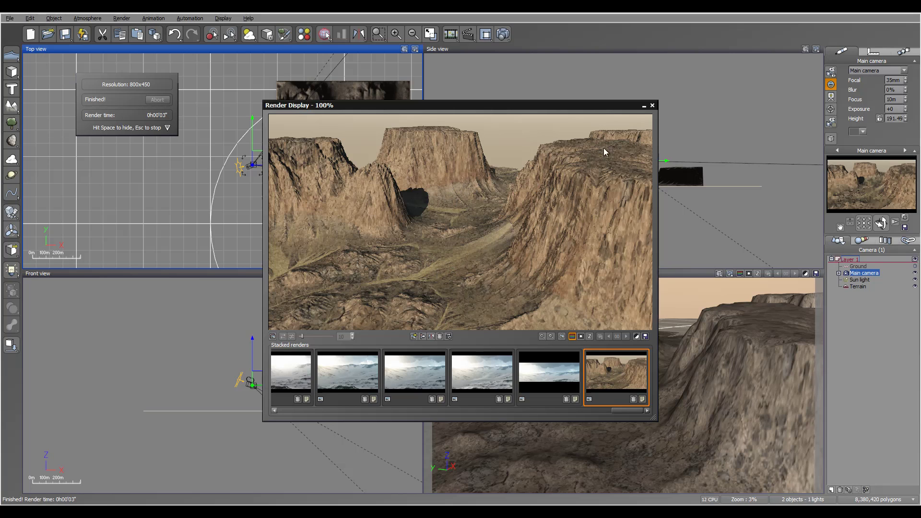
click(652, 105)
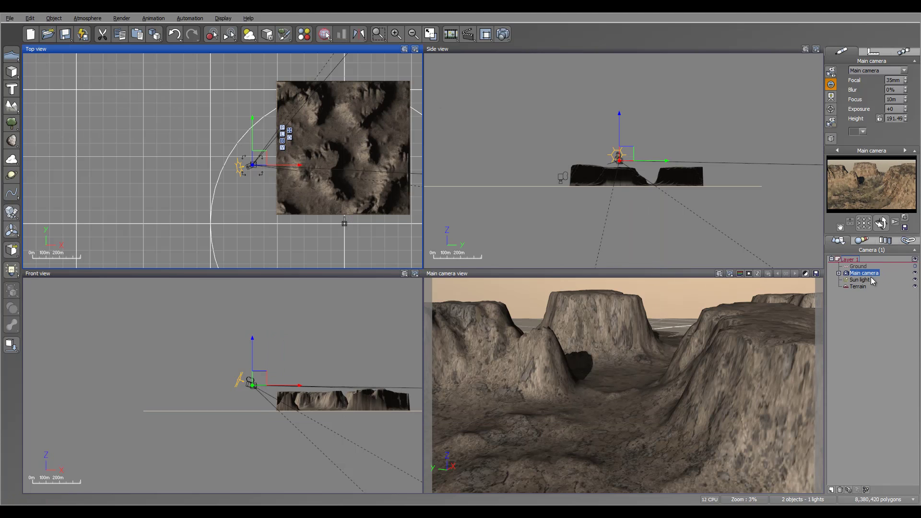
Step: Move the camera left, raise it to height 245.18, and aim it right and down at the mesa
mouse_move(301, 155)
mouse_down()
mouse_move(290, 155)
mouse_move(293, 143)
mouse_move(311, 142)
mouse_up()
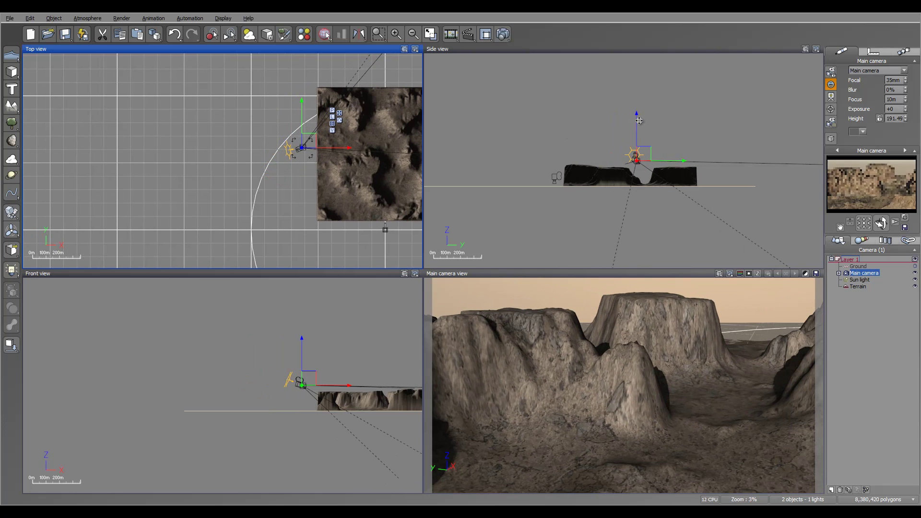
drag(649, 157, 648, 149)
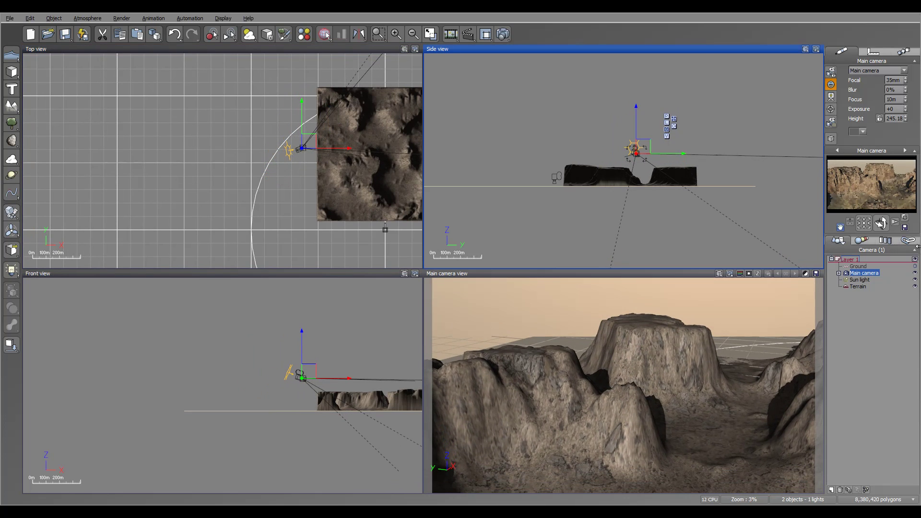
drag(883, 224, 856, 281)
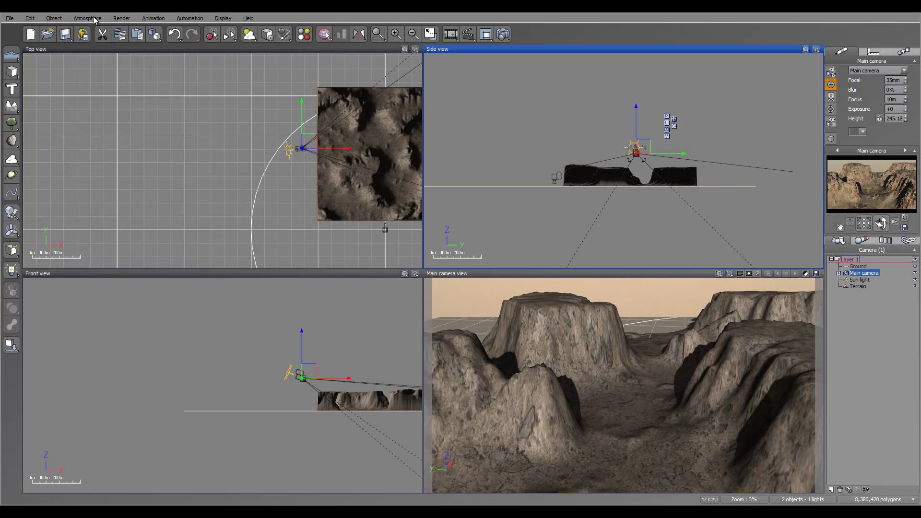
Step: Drag the Sun light in Top view to deepen the canyon shadows
click(859, 280)
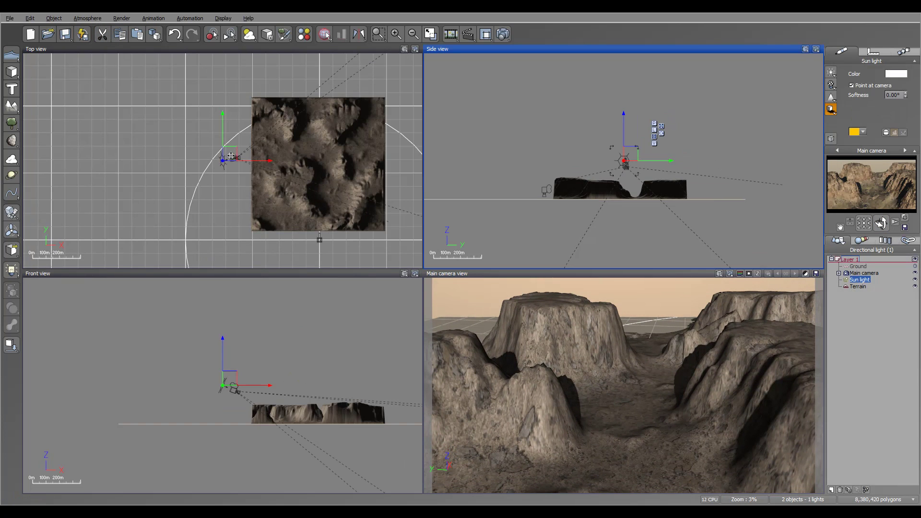
mouse_move(231, 155)
mouse_down()
mouse_move(263, 129)
mouse_move(230, 146)
mouse_up()
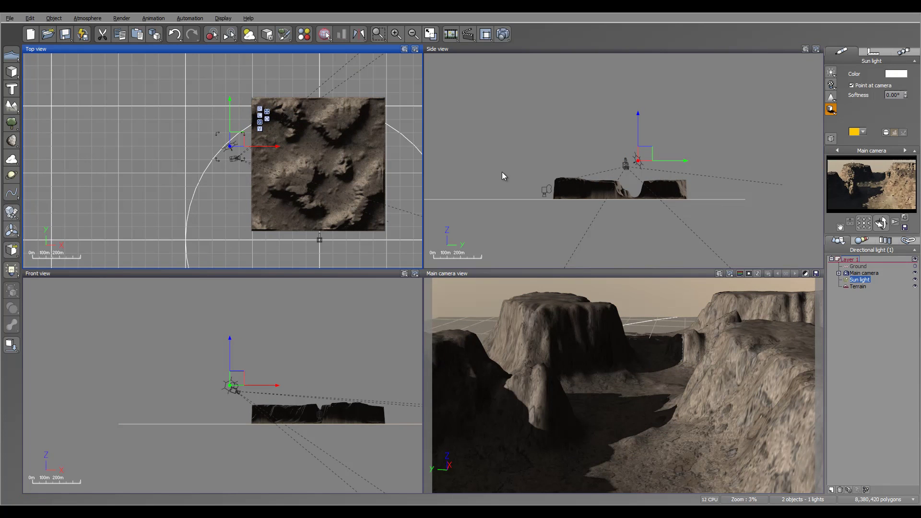
click(87, 18)
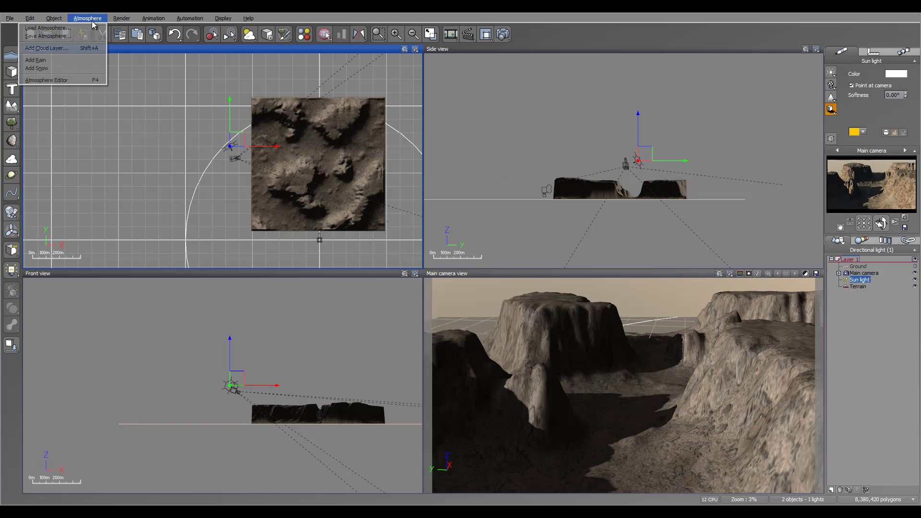
Step: Switch atmosphere lighting to Global radiosity with light balance at 68%
click(84, 80)
click(396, 129)
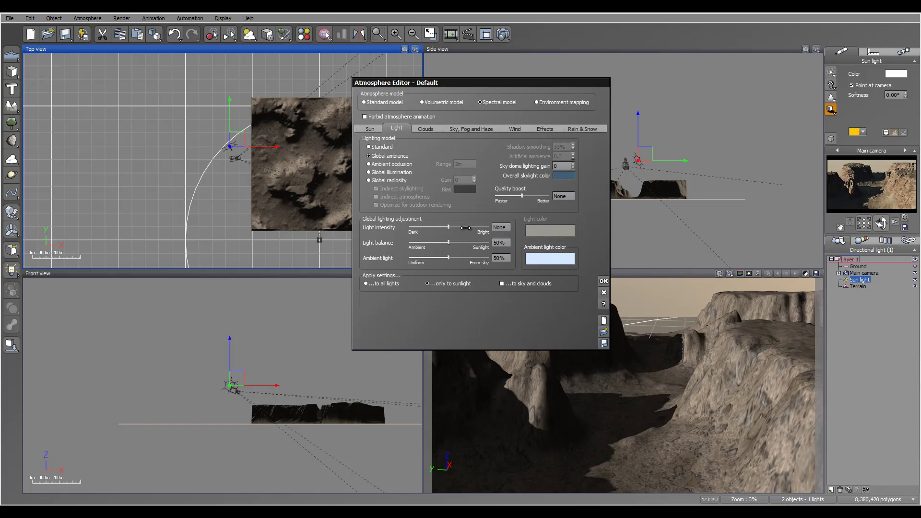
click(391, 180)
drag(448, 242, 465, 242)
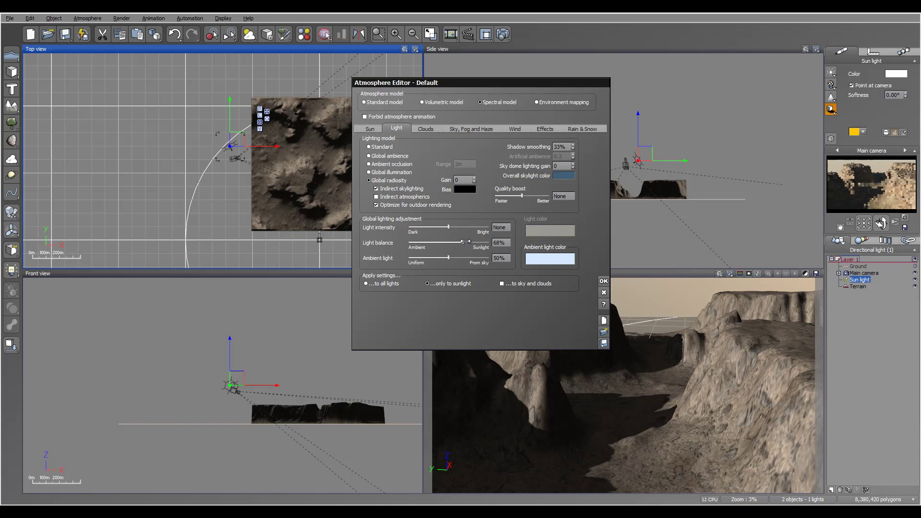
Step: Set fog 44%, haze 60%, glow 21% and aerial perspective 8.27, then apply the atmosphere
click(424, 129)
click(469, 130)
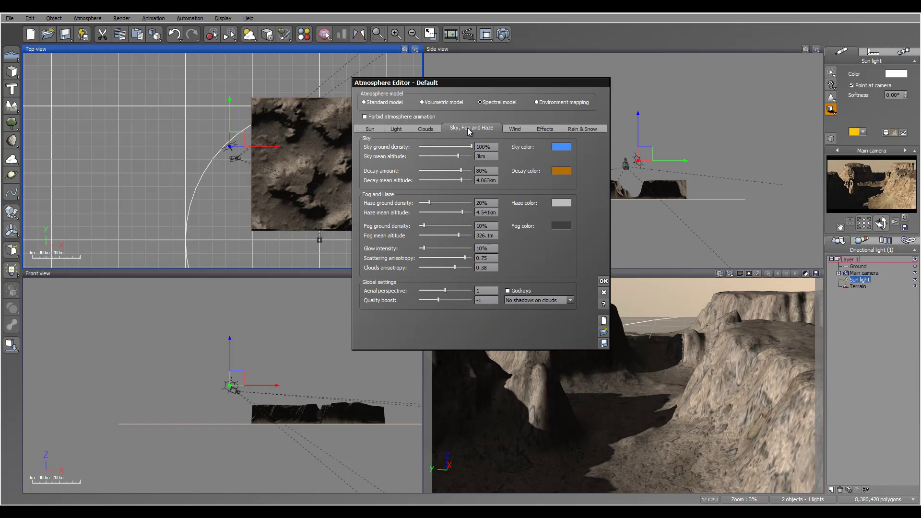
drag(423, 225, 449, 202)
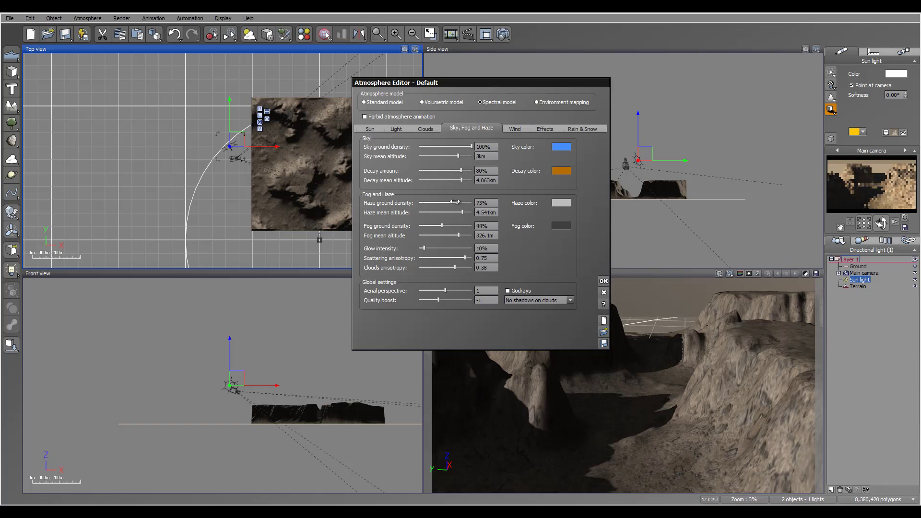
drag(422, 248, 429, 249)
drag(445, 291, 469, 290)
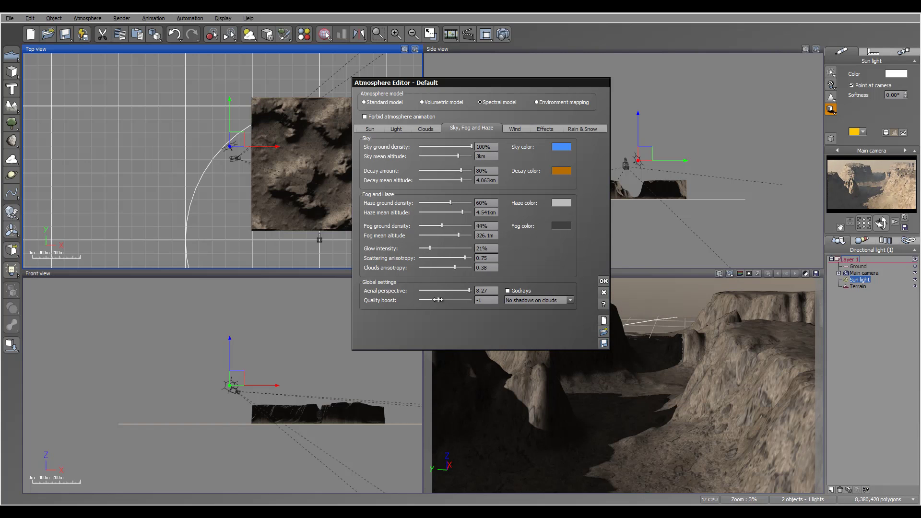
click(604, 281)
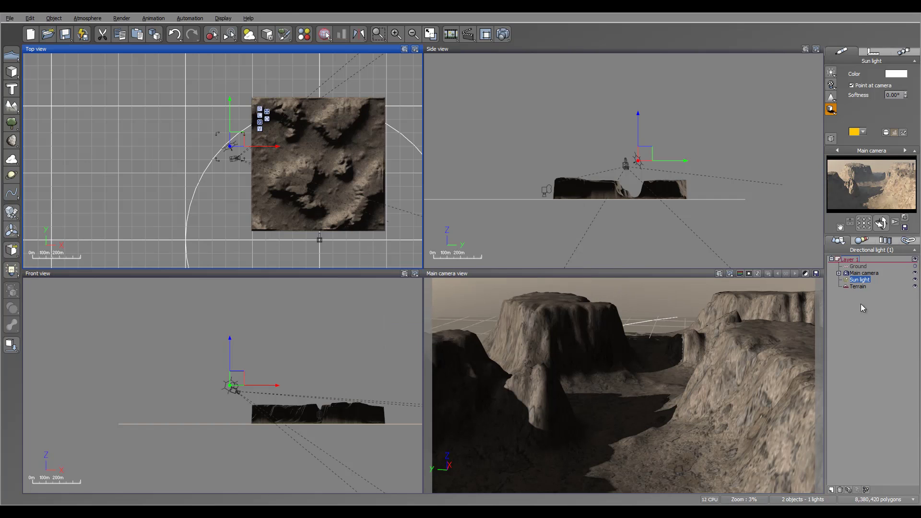
Step: Turn on shadow mapping in the Sun light's shadow settings
right_click(856, 280)
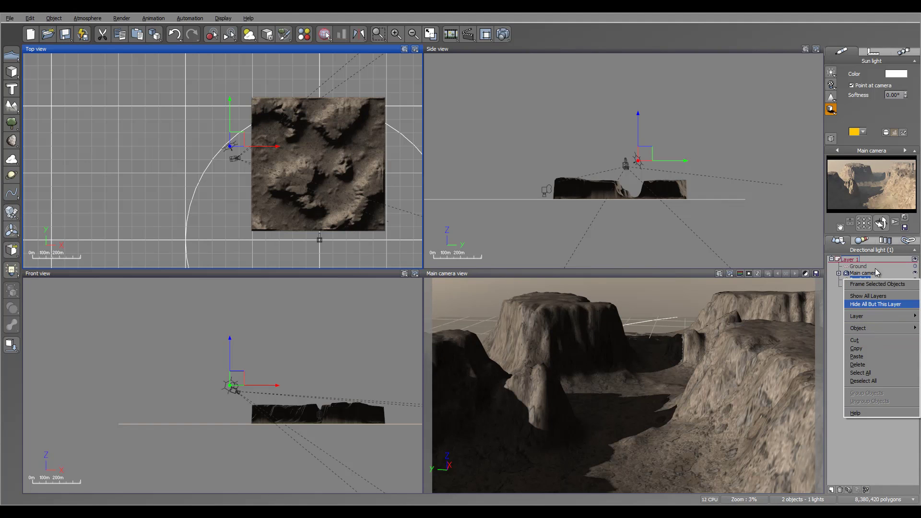
click(830, 109)
click(856, 137)
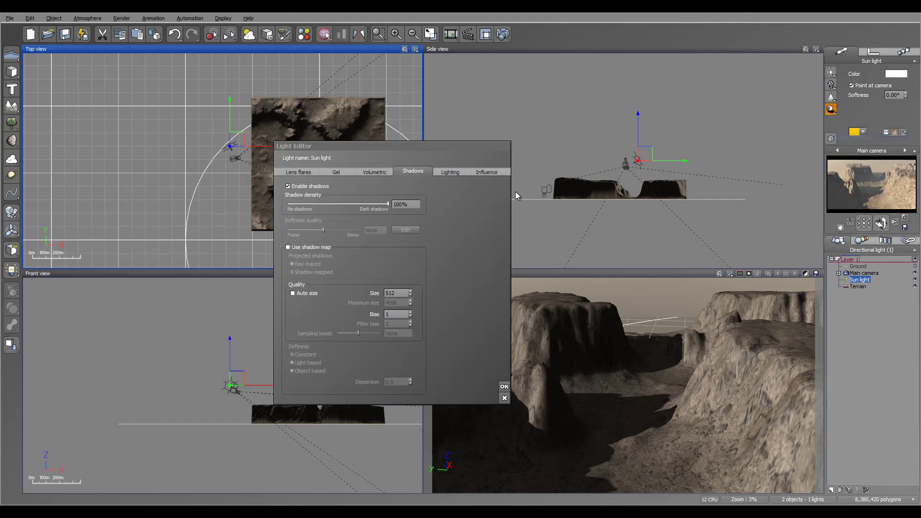
click(303, 250)
click(504, 386)
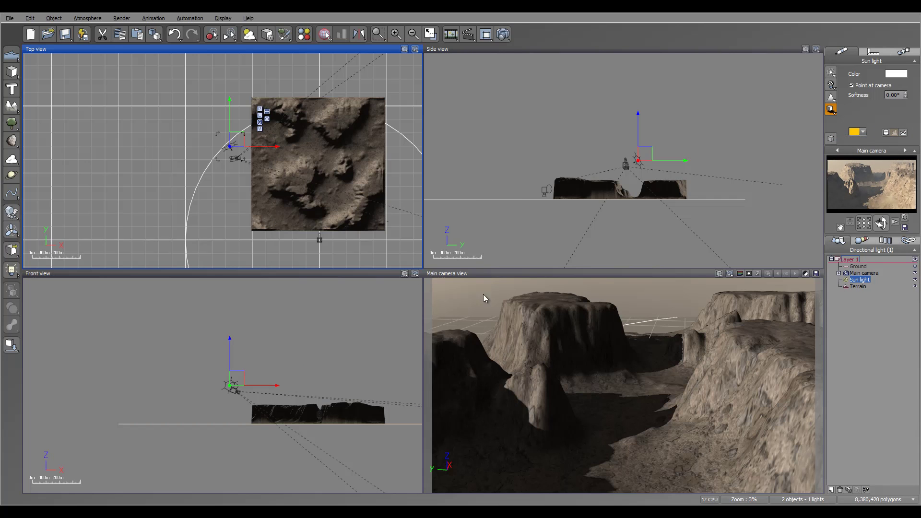
click(502, 34)
Step: Render the canyon at 1600x900 with the Final quality preset and view the result
click(578, 121)
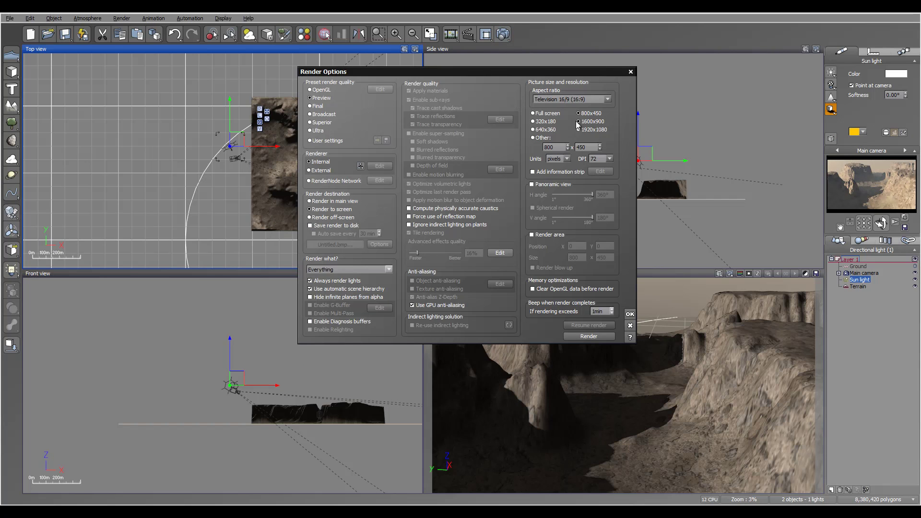
click(309, 106)
click(587, 336)
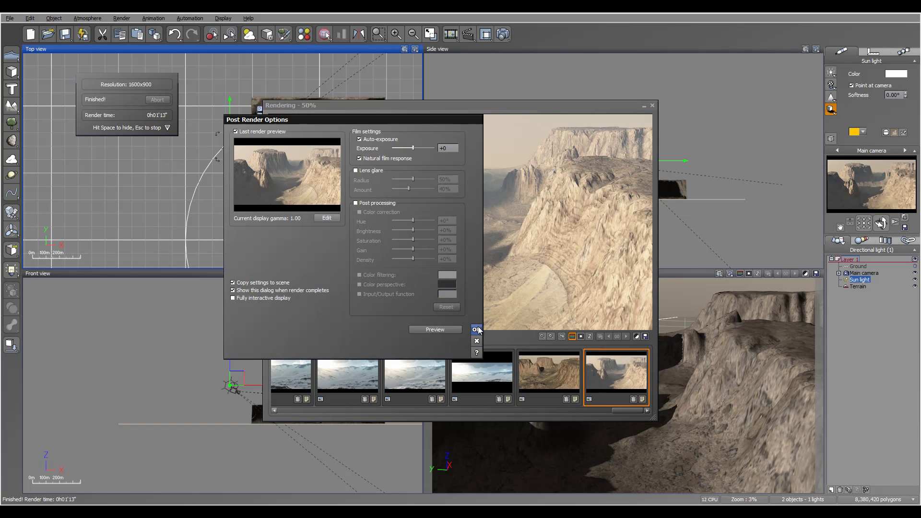
click(476, 330)
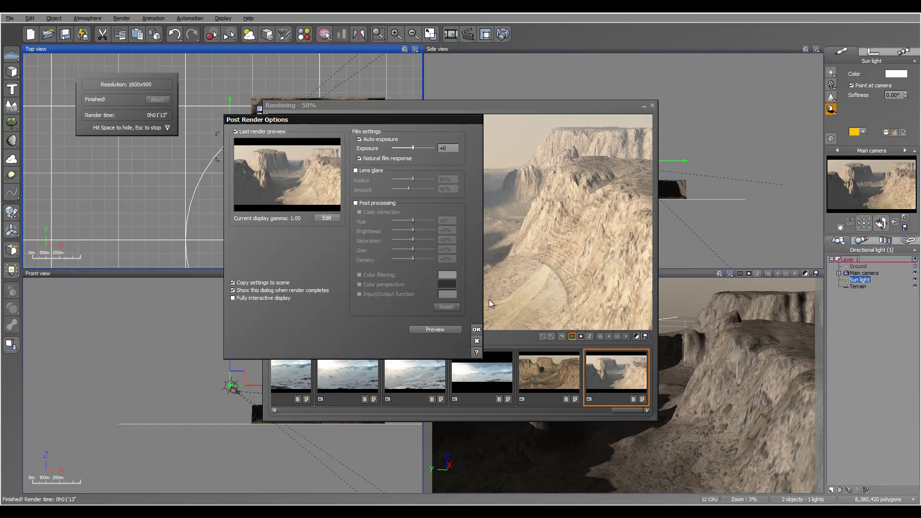